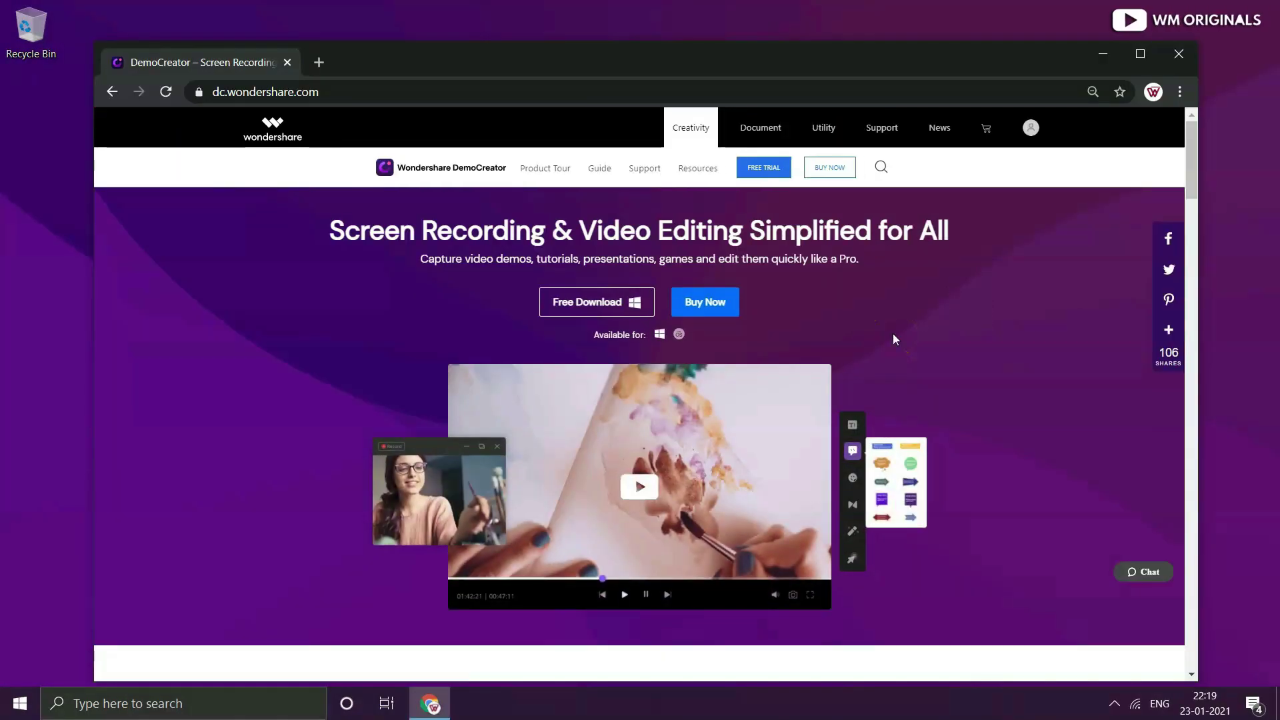
{"action": "scroll", "coordinate": [916, 270], "scroll_direction": "down", "scroll_amount": 5}
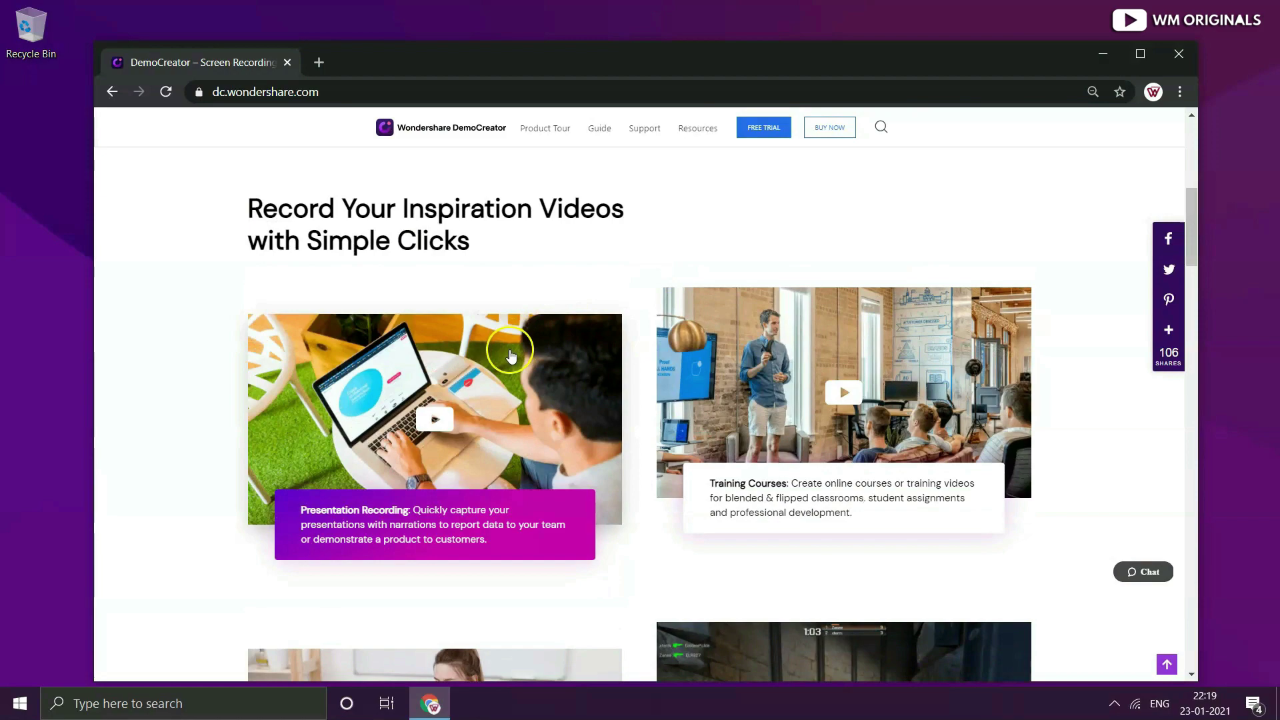
{"action": "scroll", "coordinate": [510, 355], "scroll_direction": "down", "scroll_amount": 3}
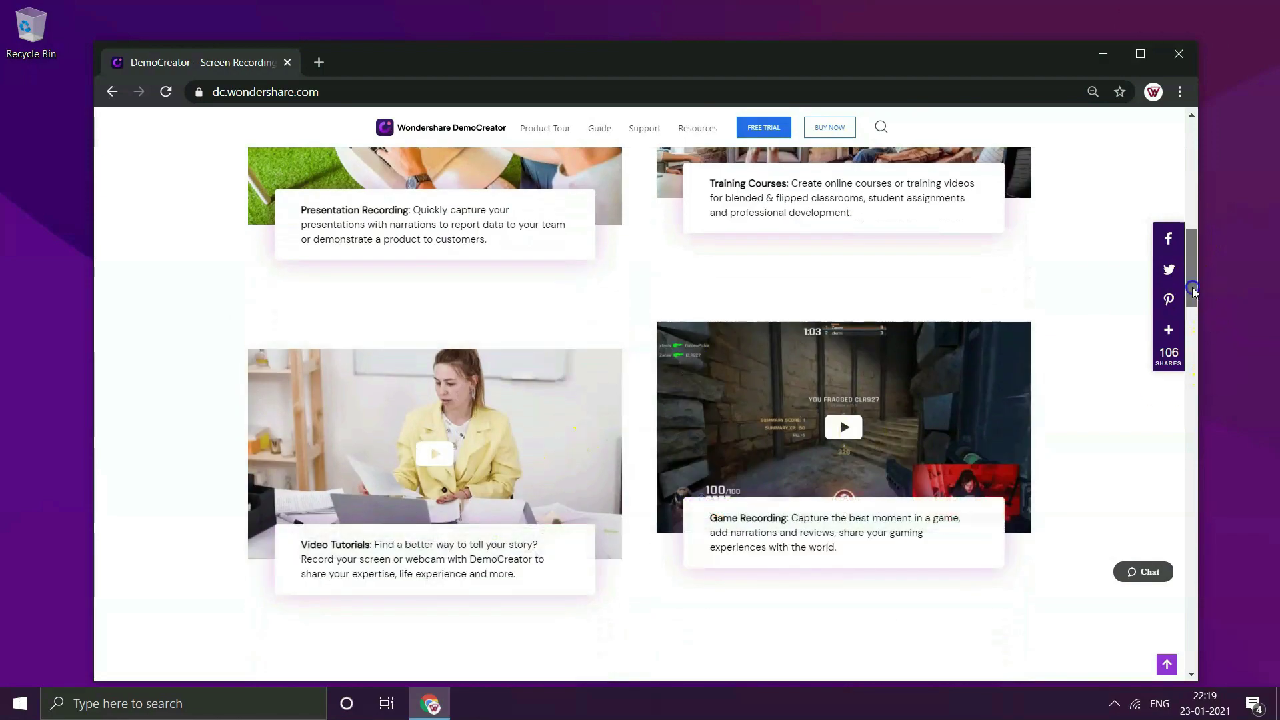
{"action": "left_click_drag", "start_coordinate": [1191, 290], "coordinate": [1205, 353]}
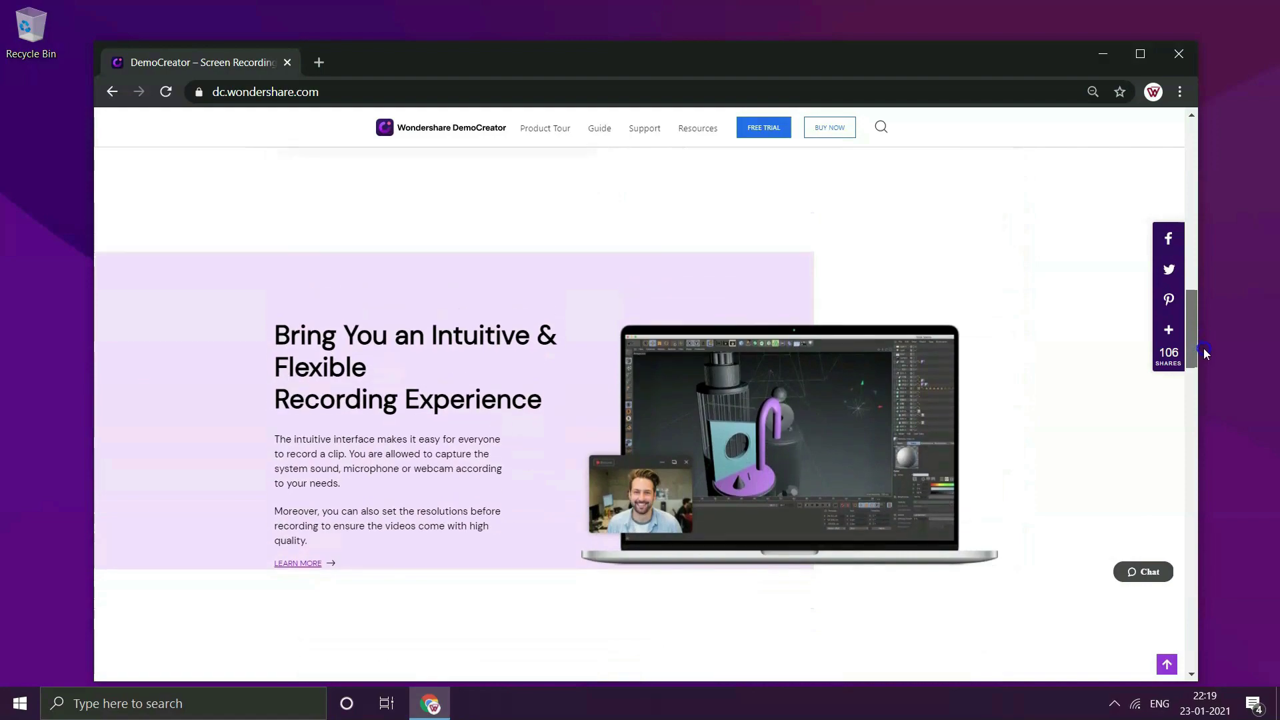
{"action": "left_click_drag", "start_coordinate": [1205, 353], "coordinate": [1200, 379]}
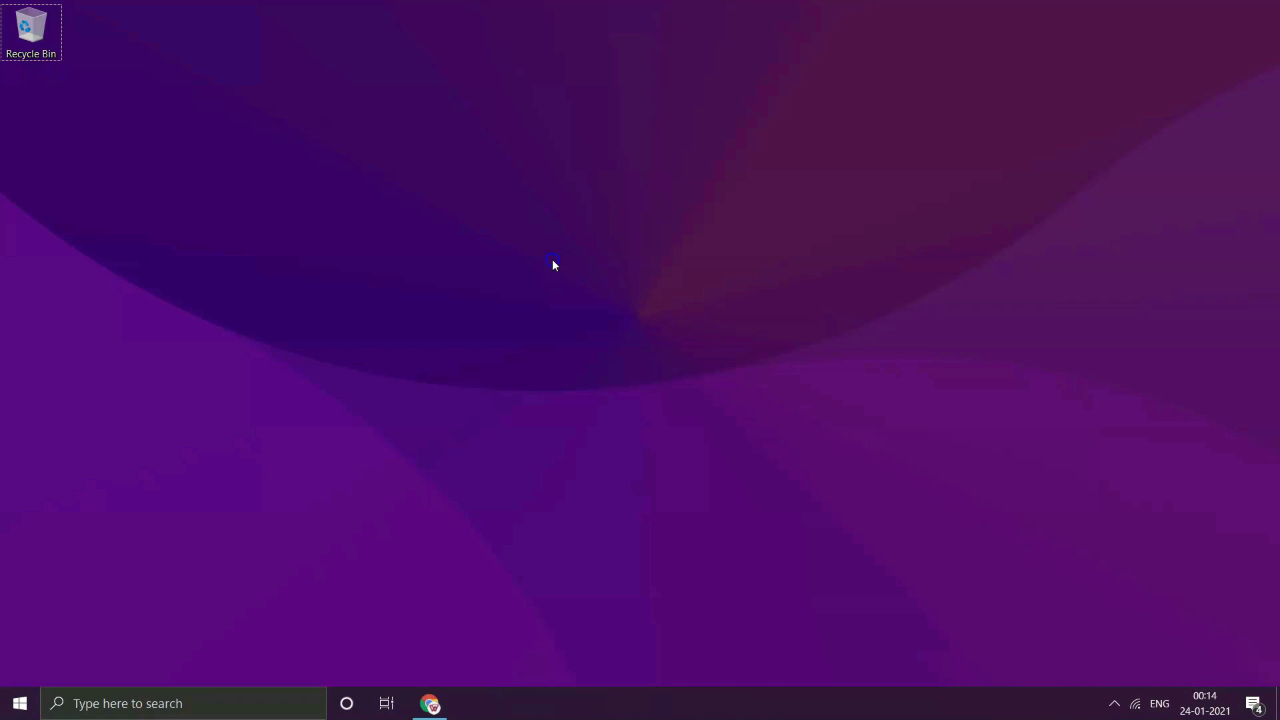
Launch Wondershare DemoCreator from the Wondershare folder under W in the Start menu.
{"action": "left_click", "coordinate": [20, 703]}
{"action": "left_click", "coordinate": [144, 514]}
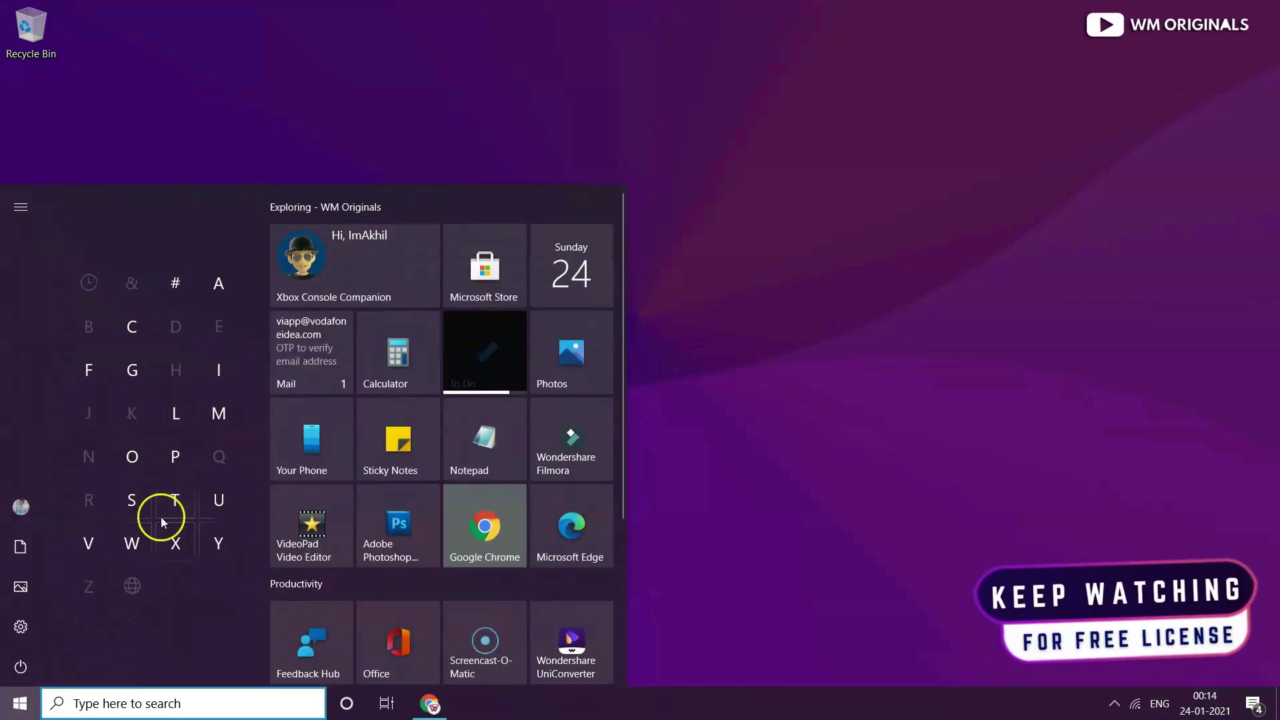
{"action": "left_click", "coordinate": [131, 543]}
{"action": "left_click", "coordinate": [146, 466]}
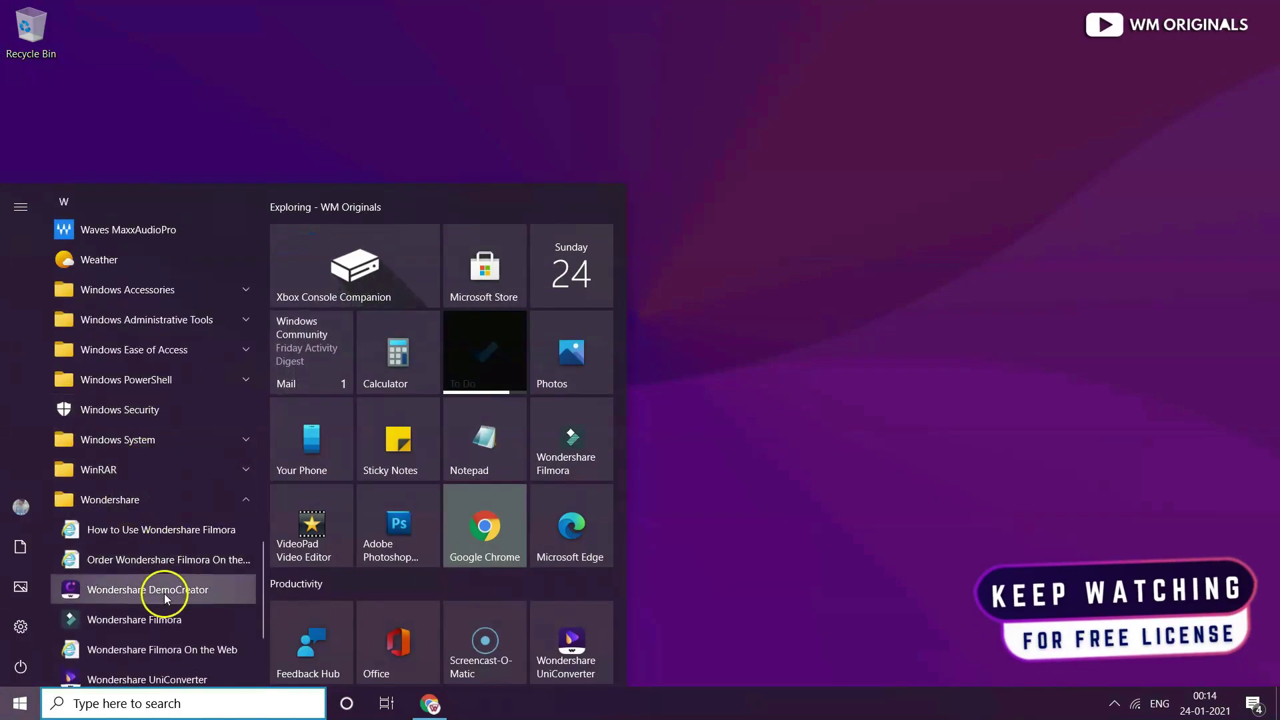
{"action": "left_click", "coordinate": [148, 588]}
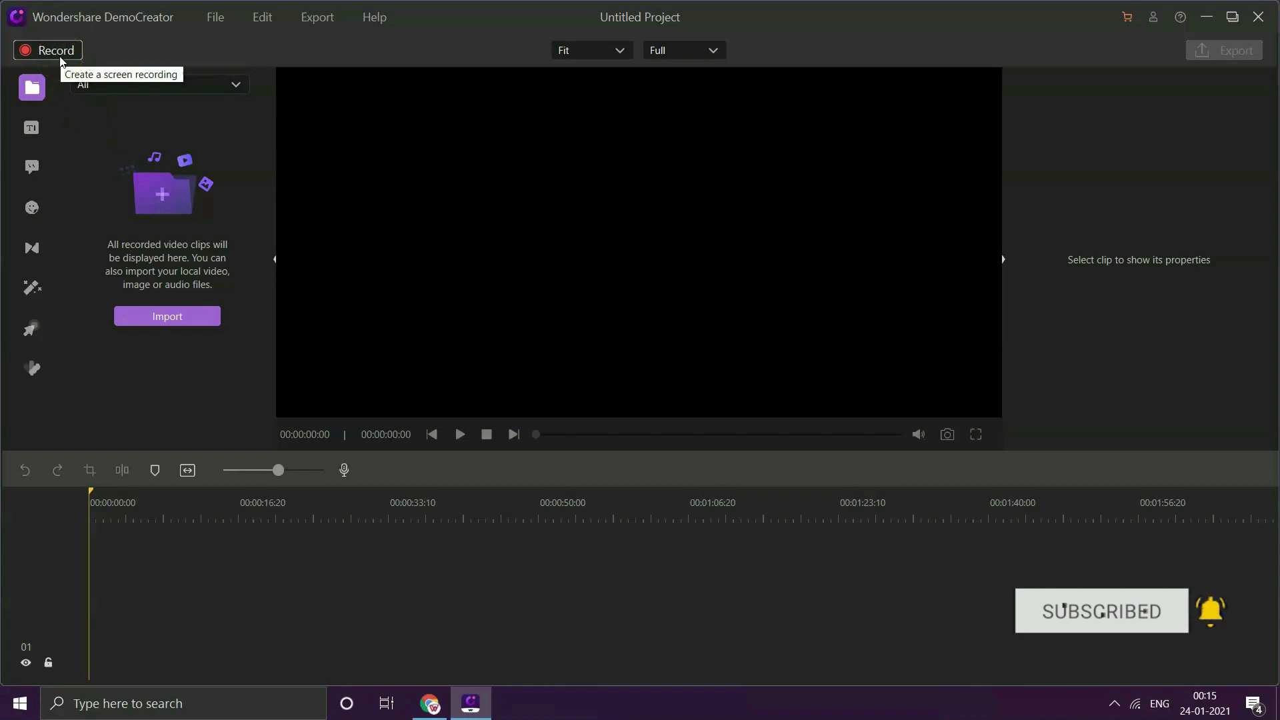
Set the screen recorder to full screen 1920×1080 with system sound and the Screen Drawing Tool on.
{"action": "left_click", "coordinate": [56, 50]}
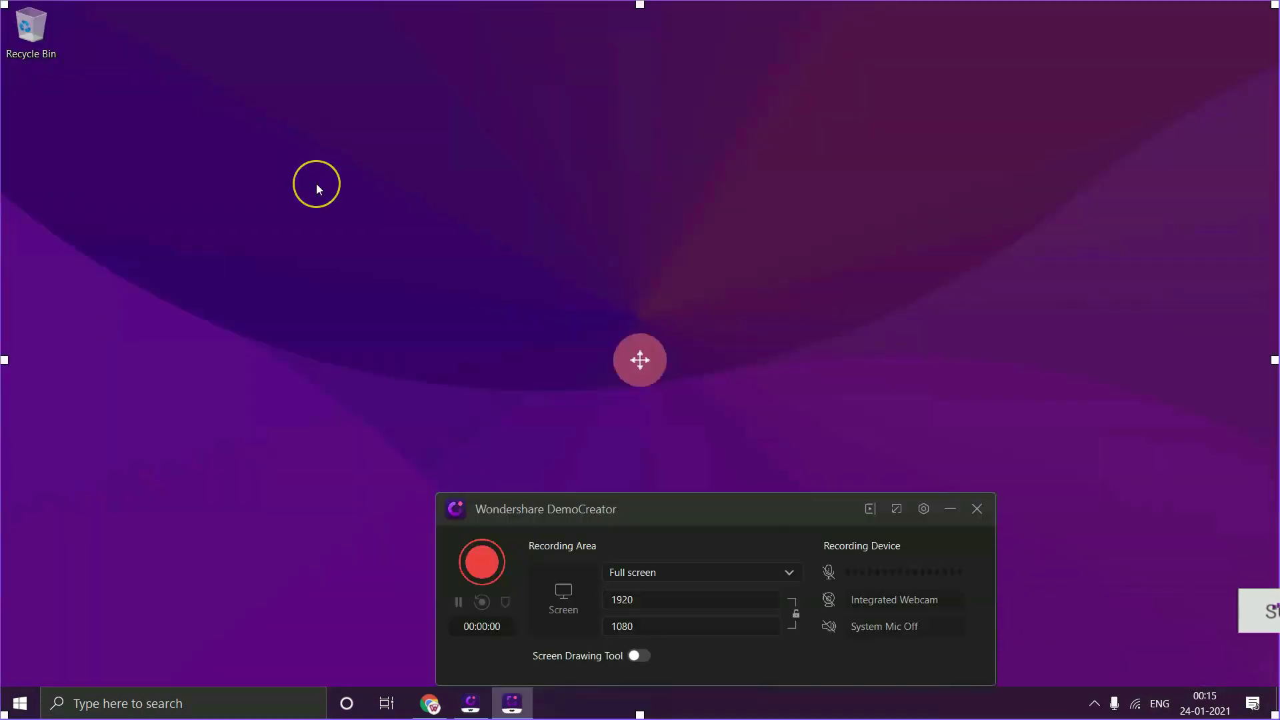
{"action": "left_click", "coordinate": [831, 574]}
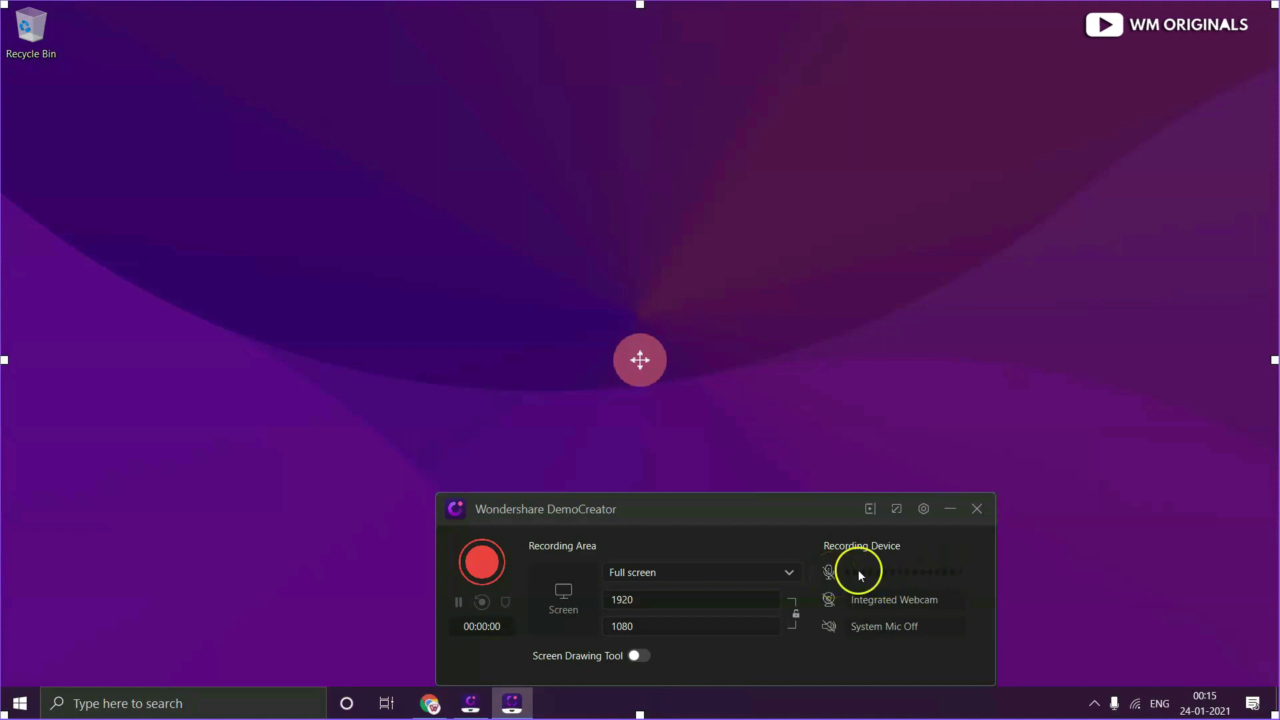
{"action": "left_click", "coordinate": [830, 627]}
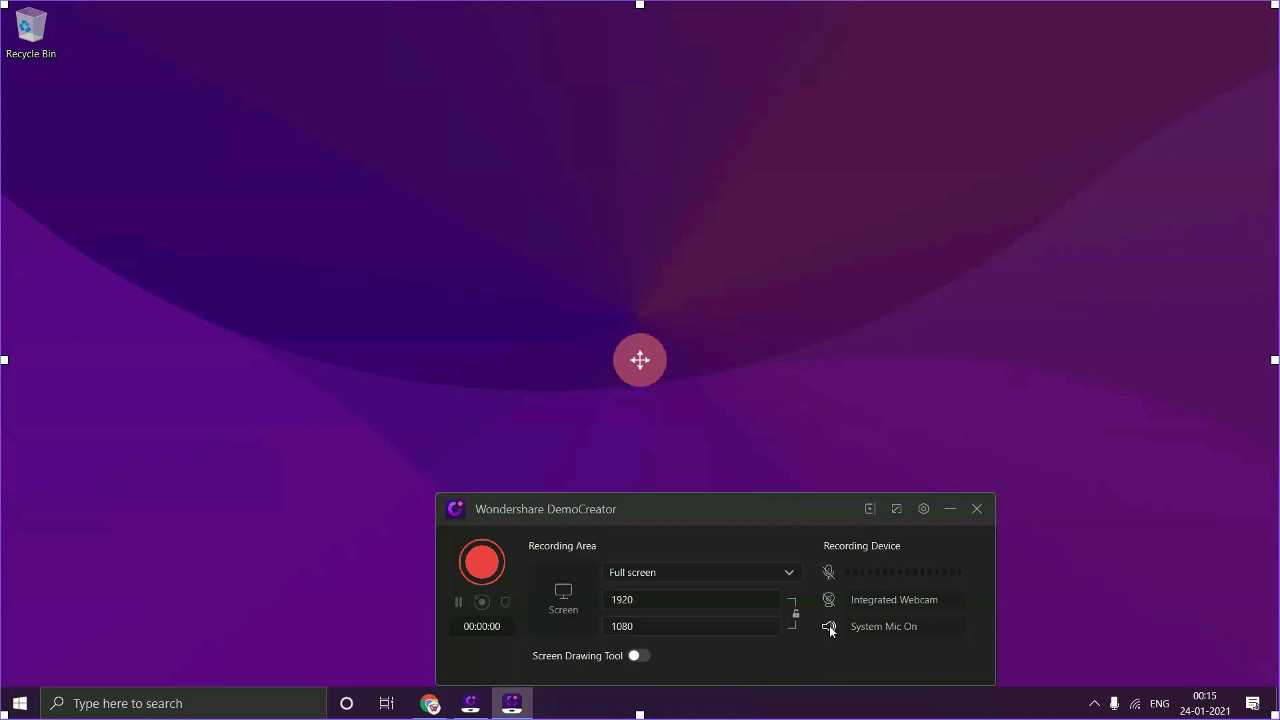
{"action": "left_click", "coordinate": [894, 627]}
{"action": "left_click", "coordinate": [765, 573]}
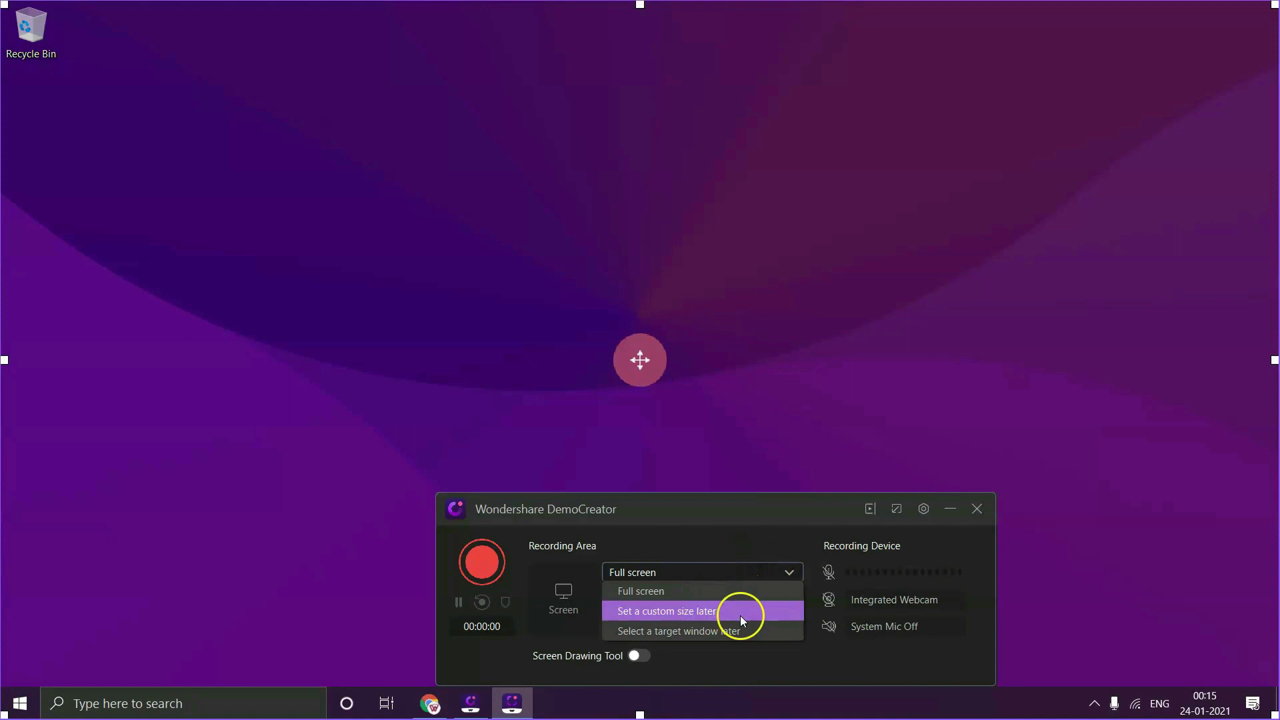
{"action": "left_click", "coordinate": [759, 657]}
{"action": "left_click", "coordinate": [636, 656]}
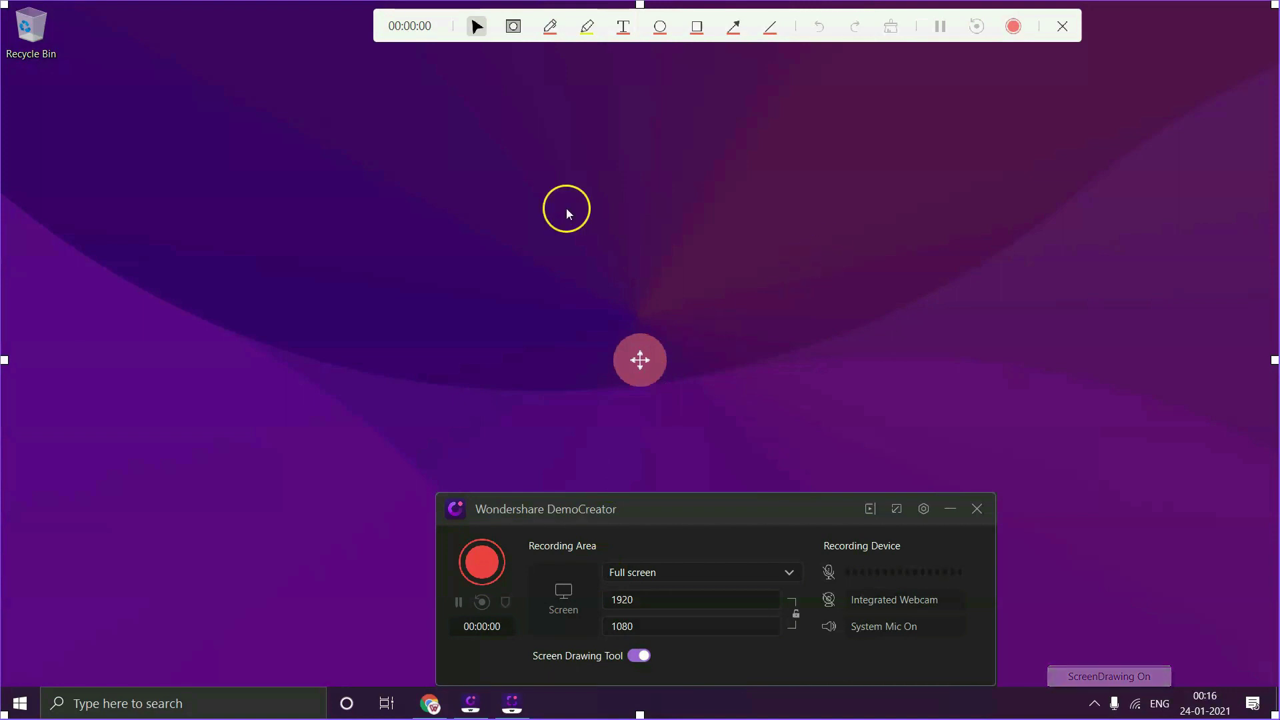
Start recording the DemoCreator webpage and draw a red box around its heading.
{"action": "left_click", "coordinate": [483, 560]}
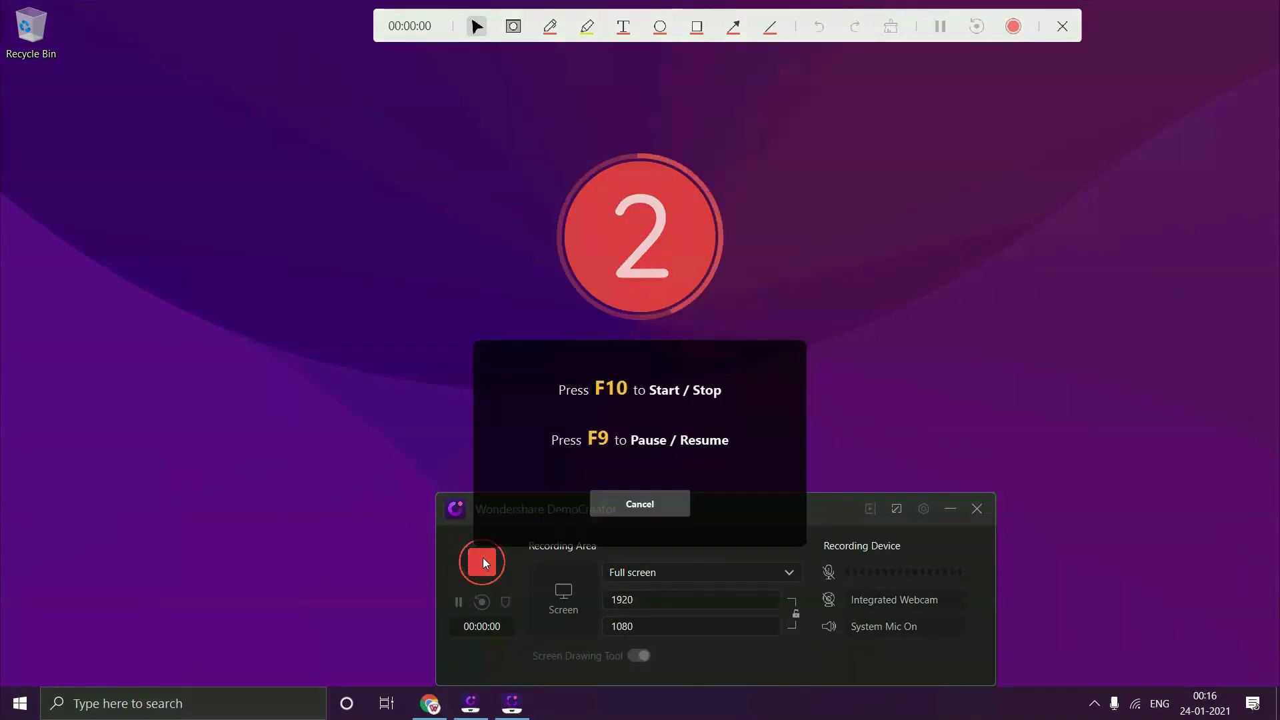
{"action": "left_click", "coordinate": [434, 705]}
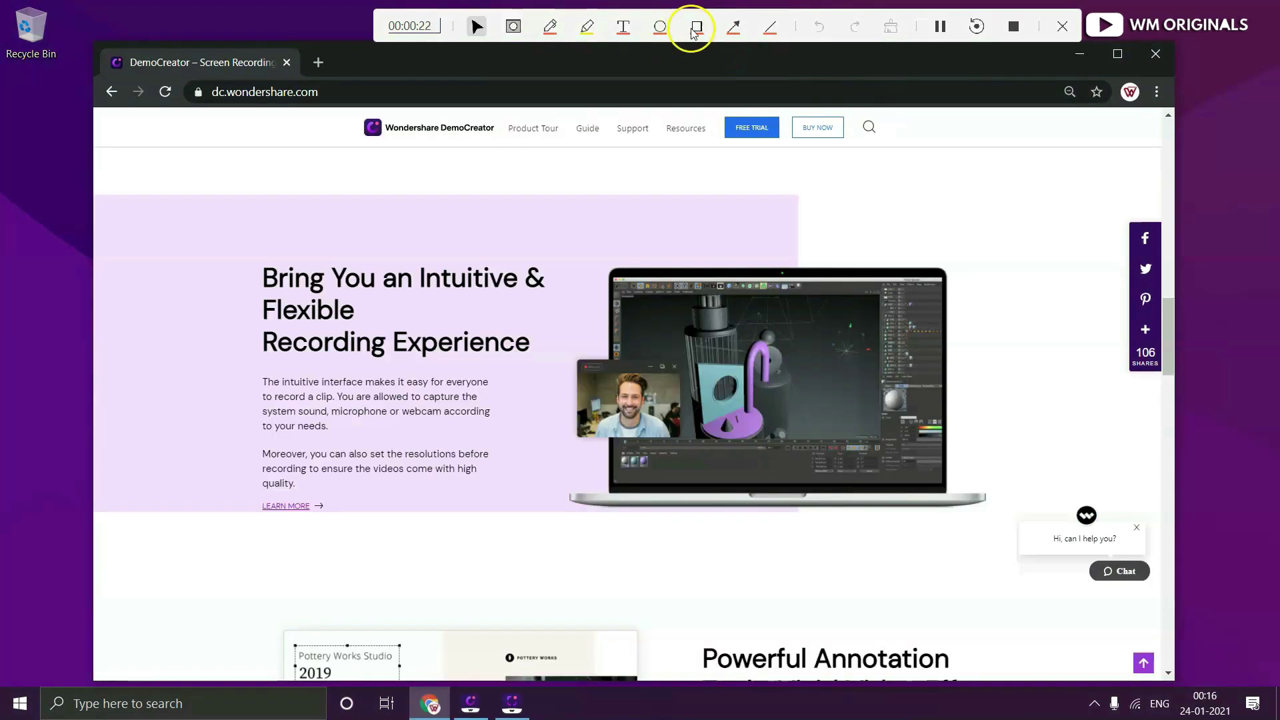
{"action": "left_click", "coordinate": [696, 26]}
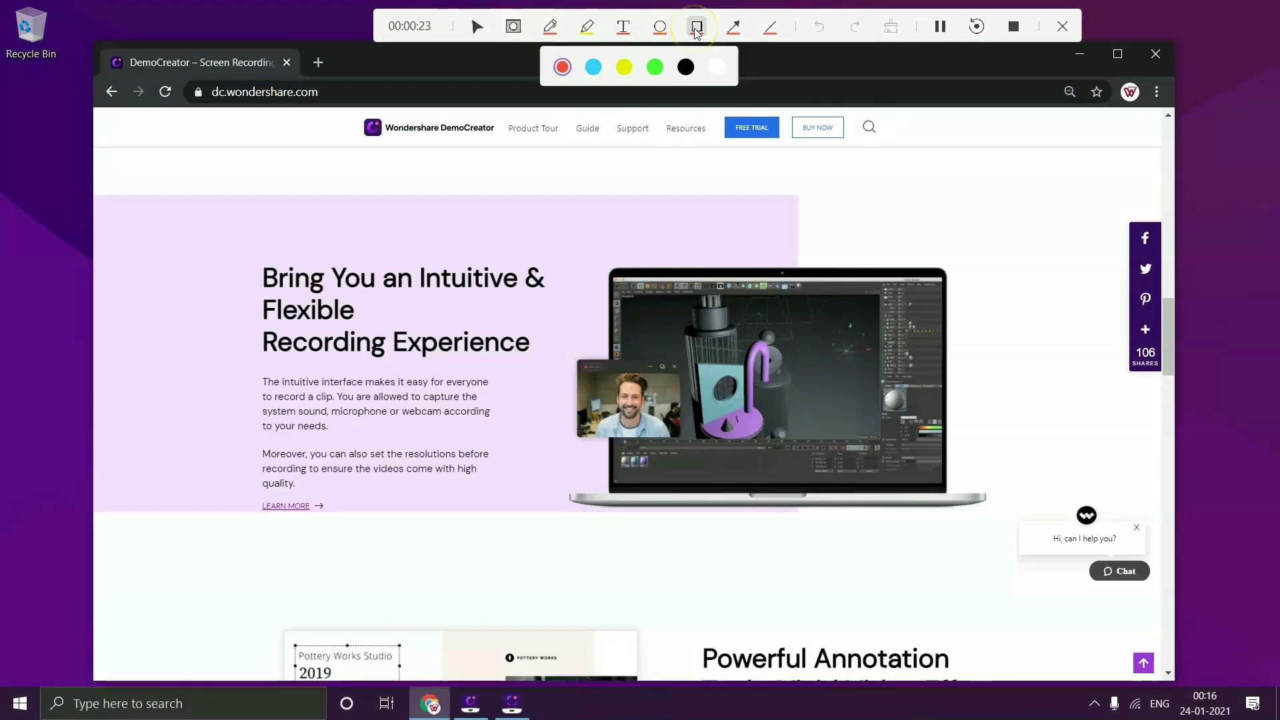
{"action": "left_click_drag", "start_coordinate": [223, 243], "coordinate": [564, 520]}
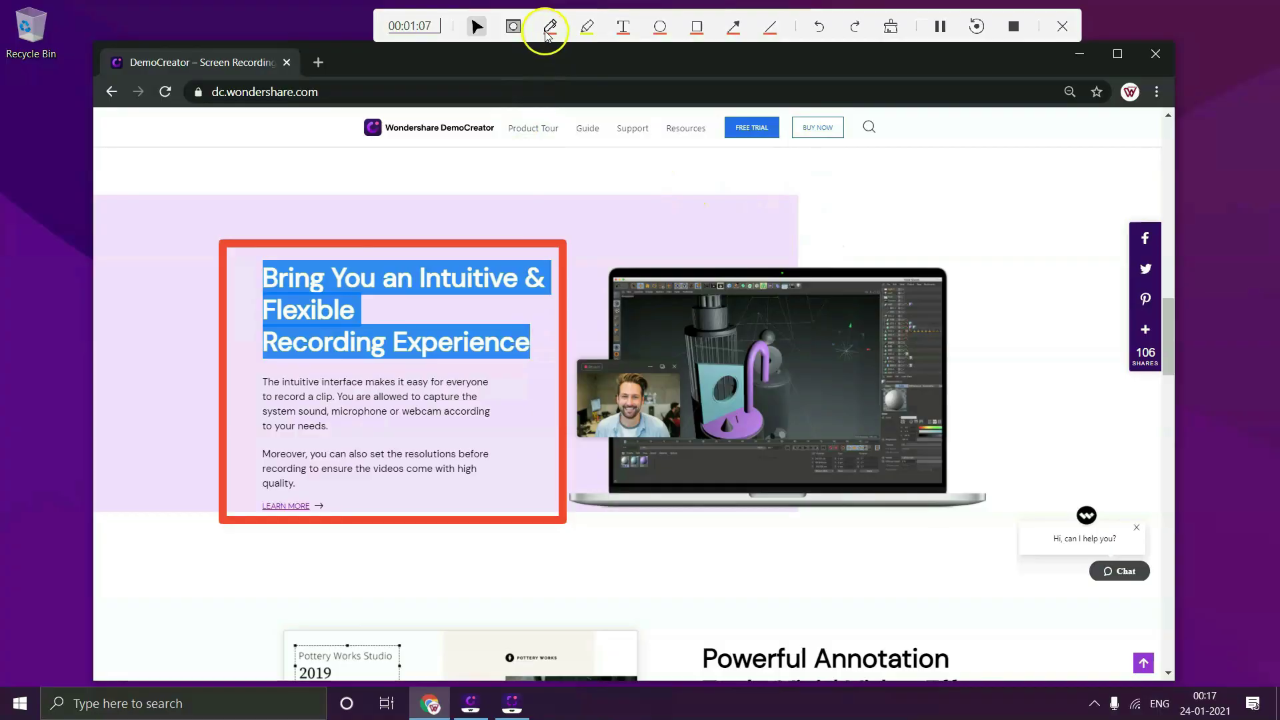
Circle the DemoCreator logo in blue and draw a red arrow toward Buy Now.
{"action": "left_click", "coordinate": [551, 26]}
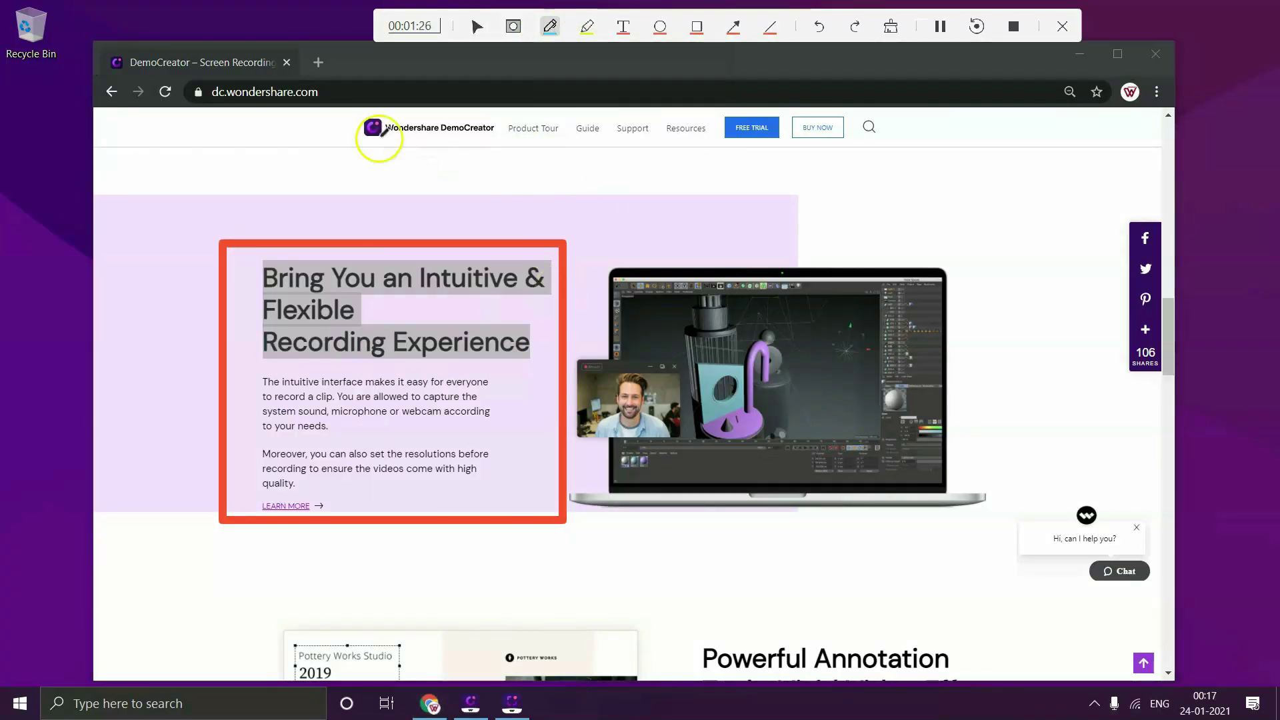
{"action": "left_click_drag", "start_coordinate": [355, 107], "coordinate": [364, 115]}
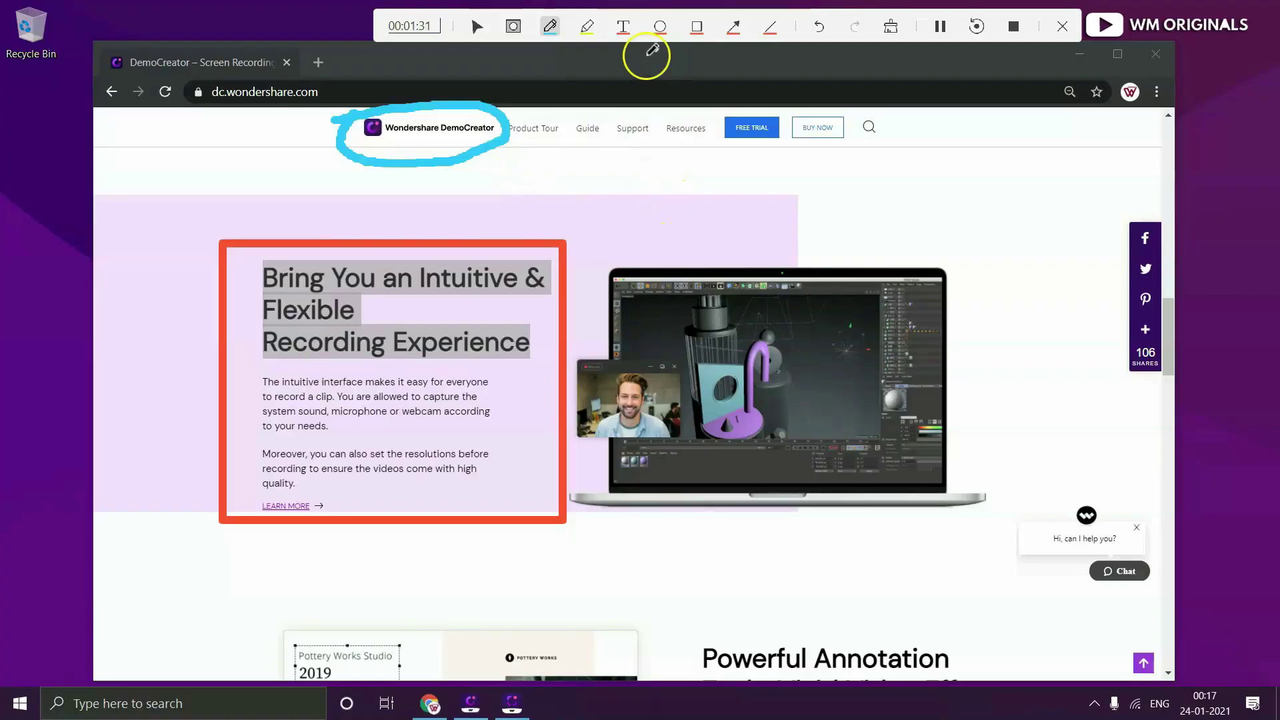
{"action": "left_click", "coordinate": [624, 27]}
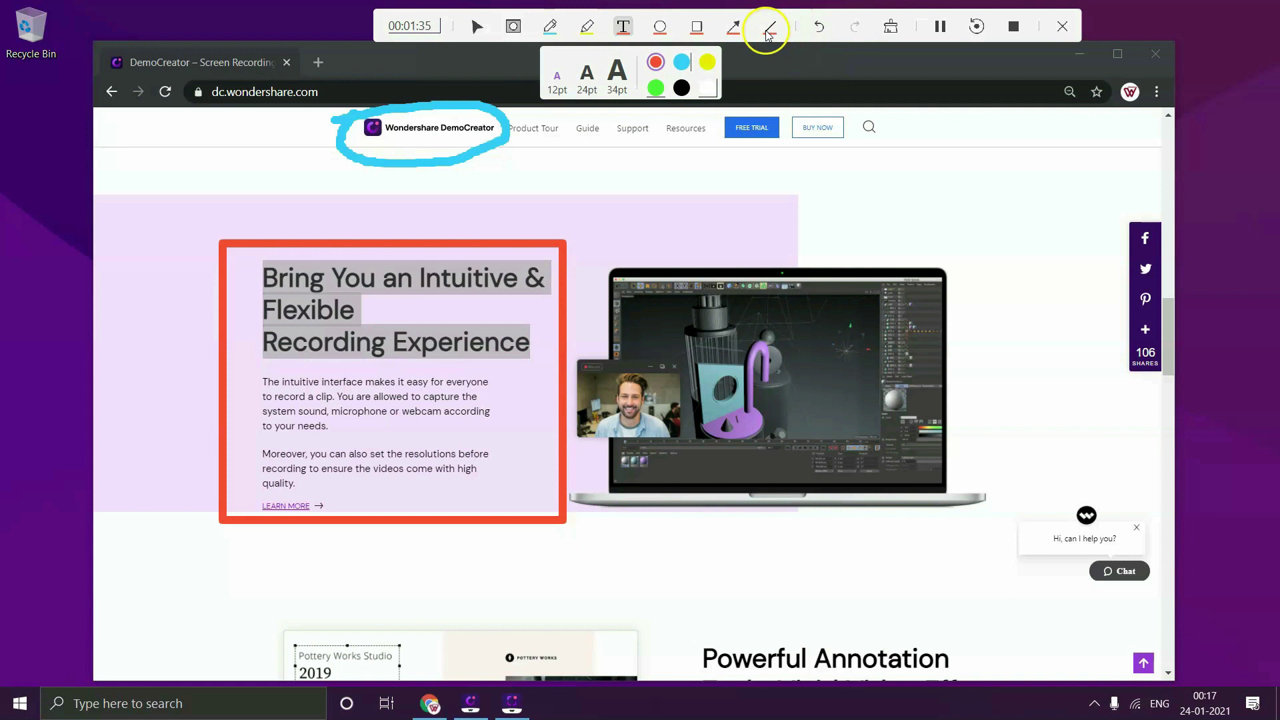
{"action": "left_click", "coordinate": [735, 30]}
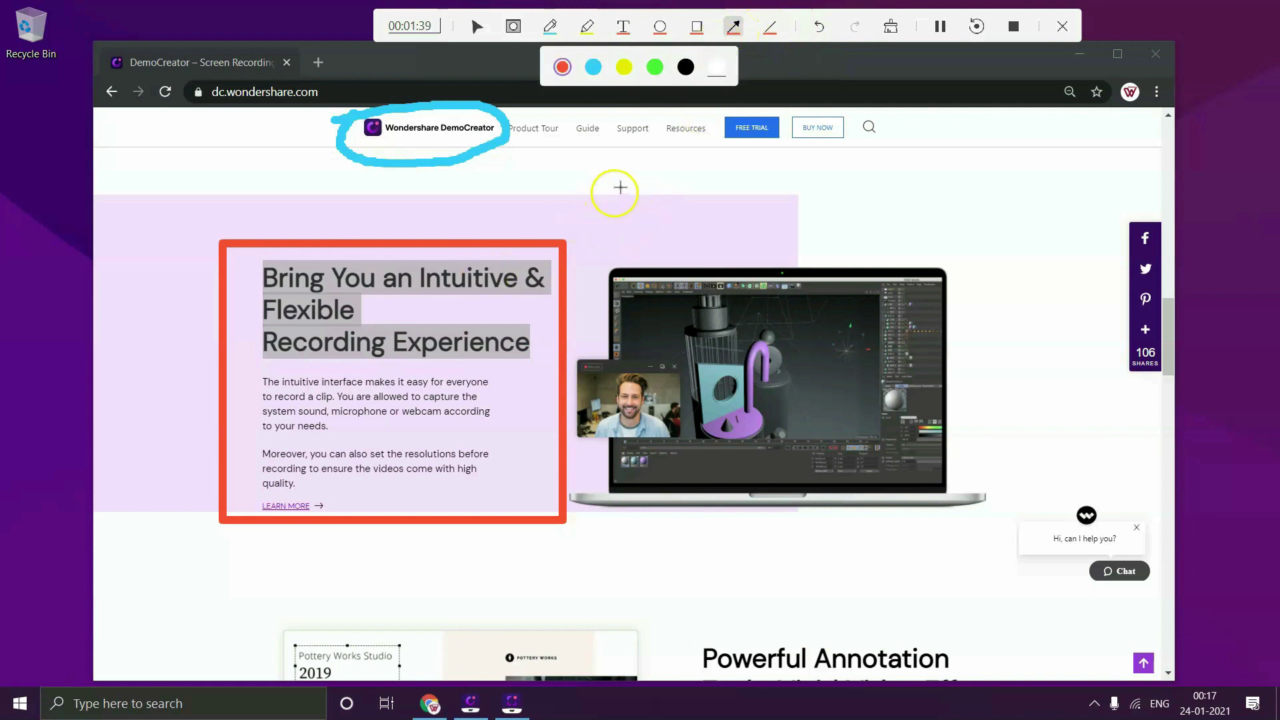
{"action": "left_click_drag", "start_coordinate": [612, 208], "coordinate": [785, 152]}
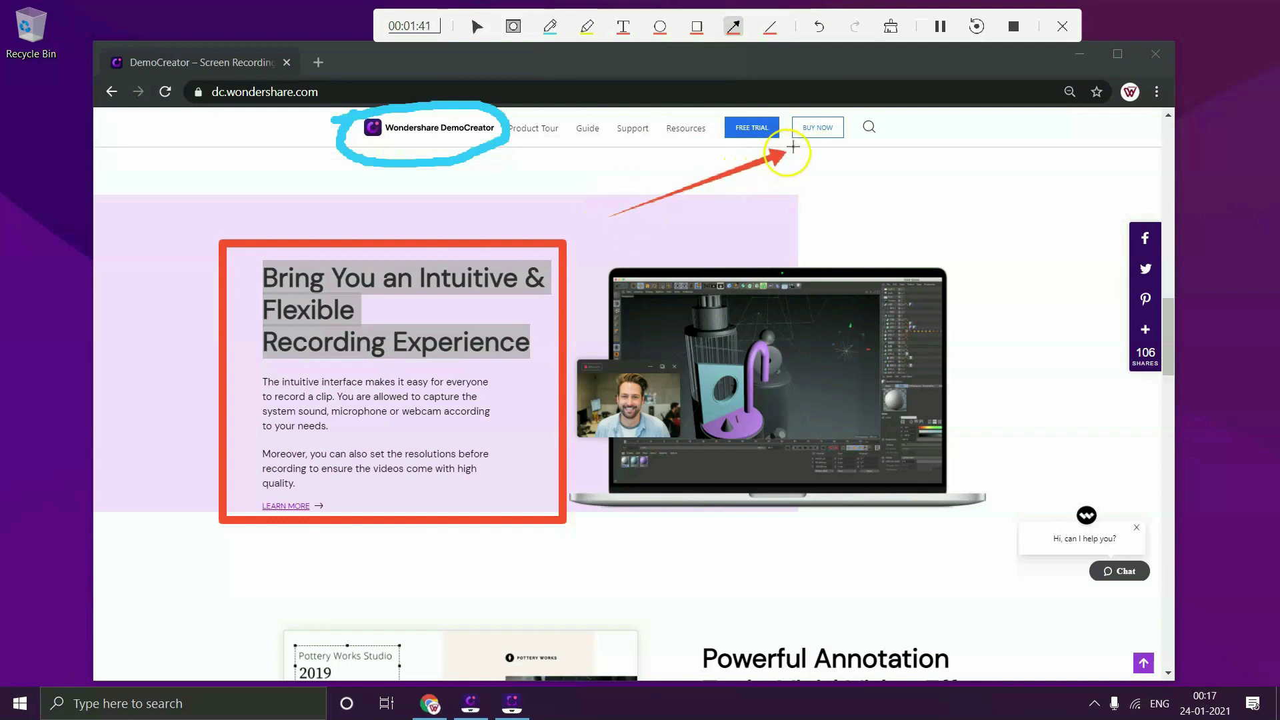
{"action": "left_click", "coordinate": [659, 27]}
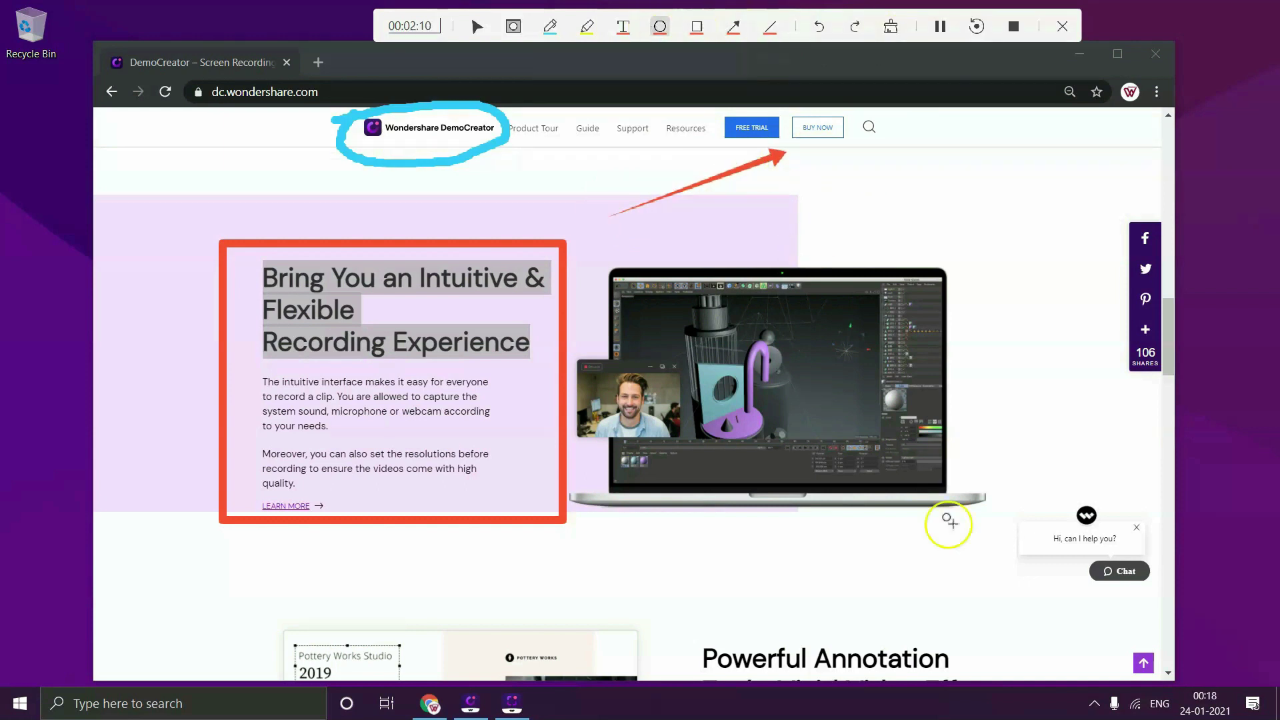
Stop the recording and add the Opener 4 title at the start of the timeline.
{"action": "left_click", "coordinate": [1013, 27]}
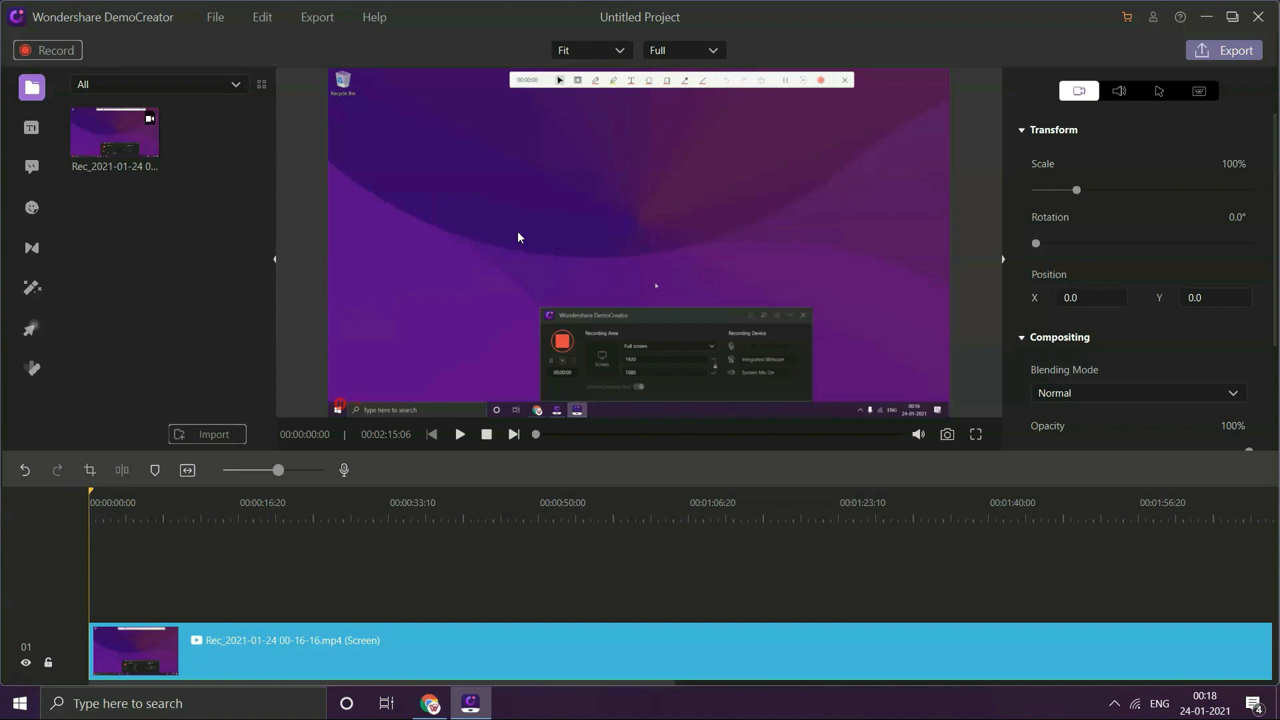
{"action": "left_click", "coordinate": [30, 126]}
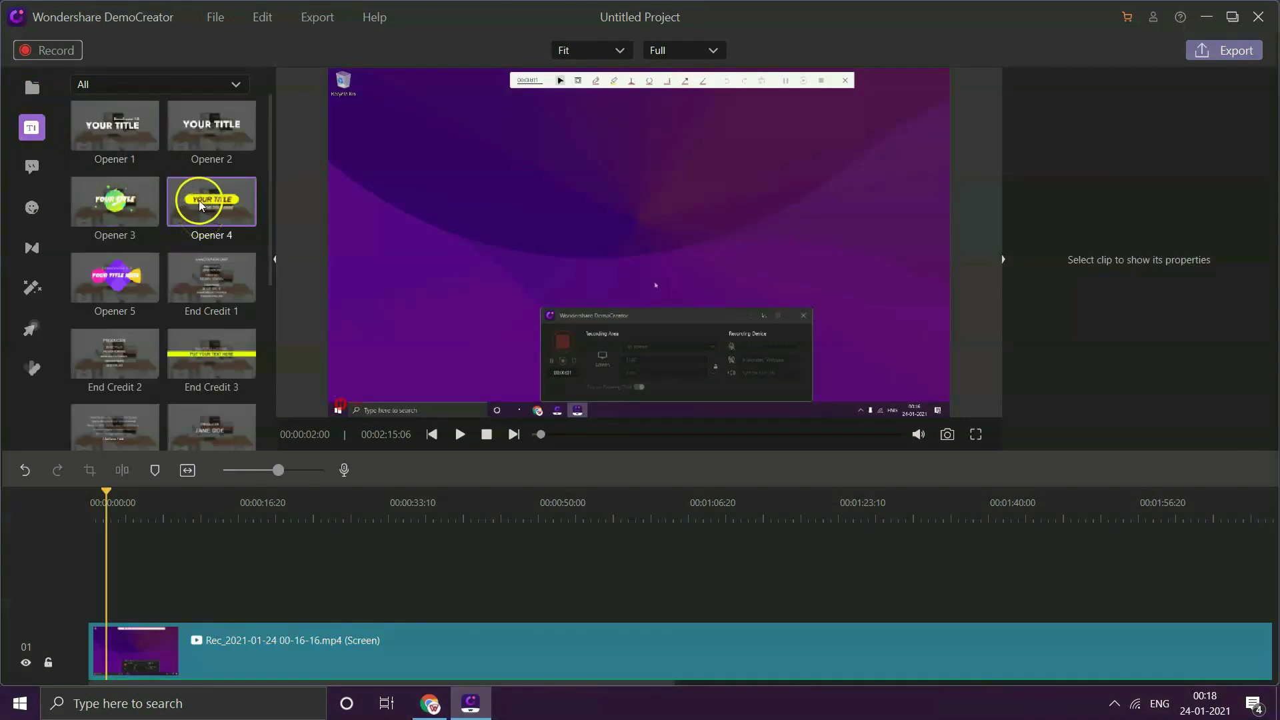
{"action": "left_click_drag", "start_coordinate": [222, 206], "coordinate": [120, 575]}
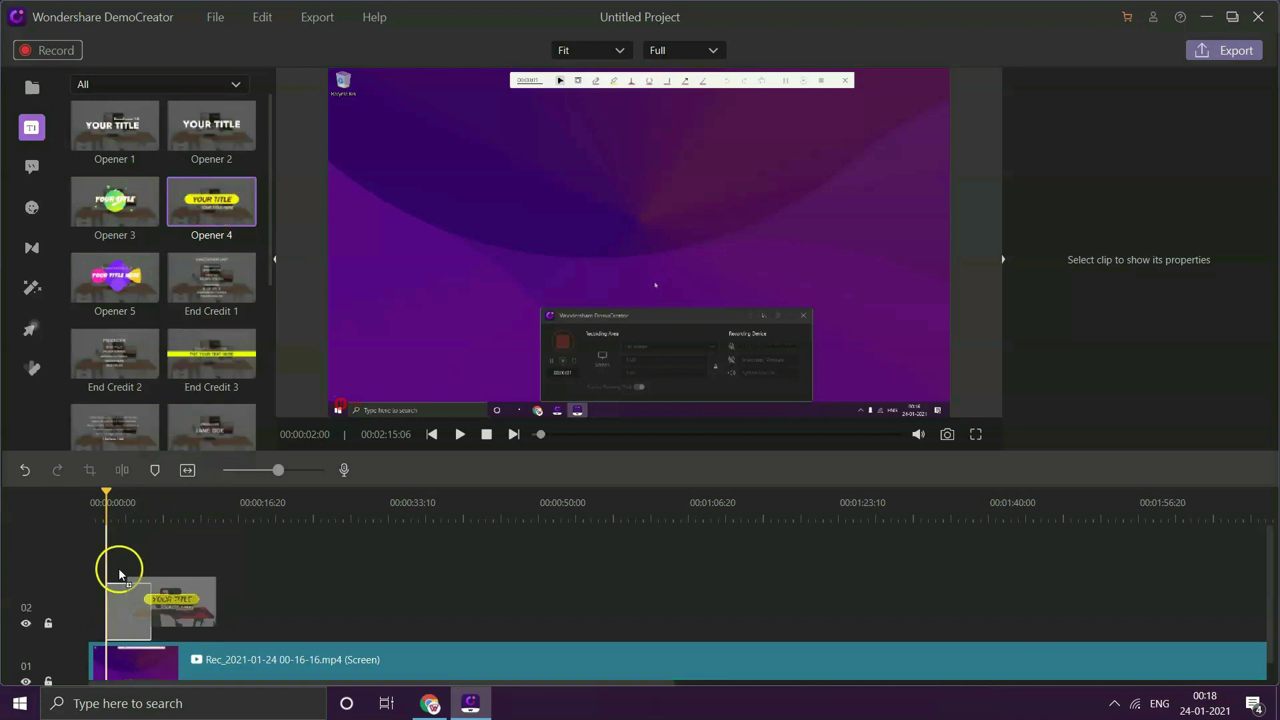
{"action": "left_click", "coordinate": [274, 556]}
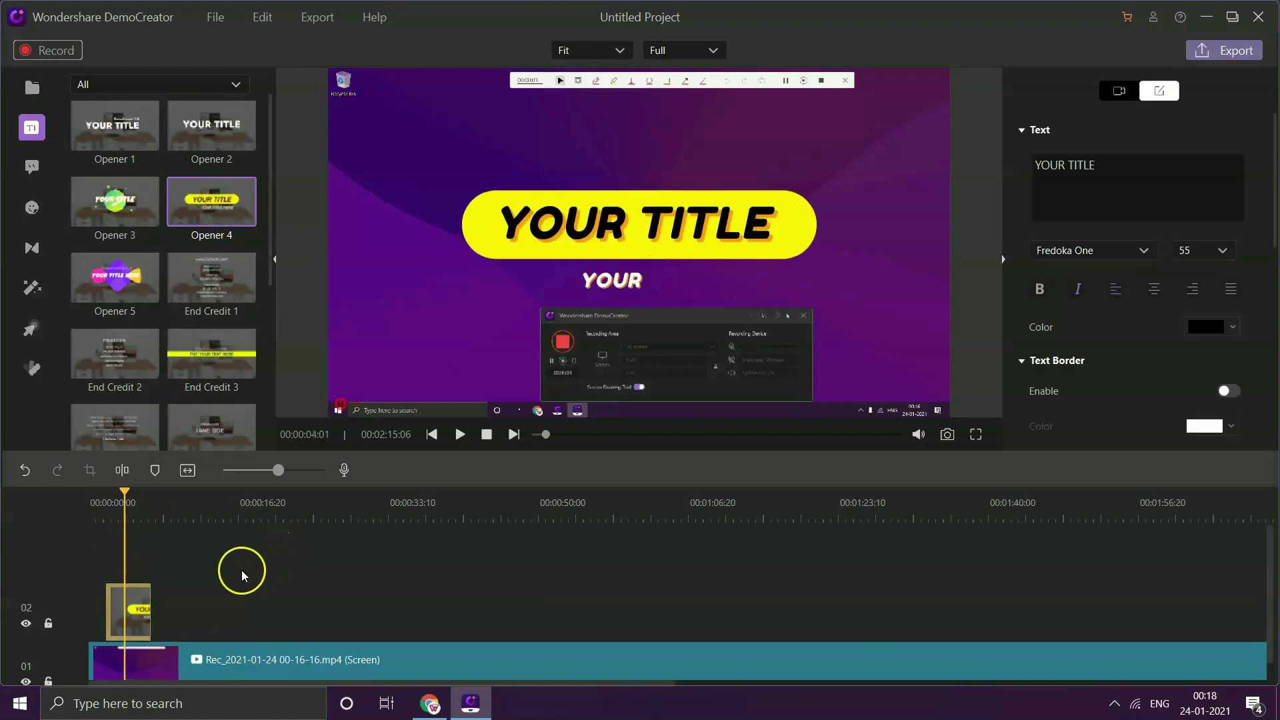
{"action": "left_click", "coordinate": [137, 606]}
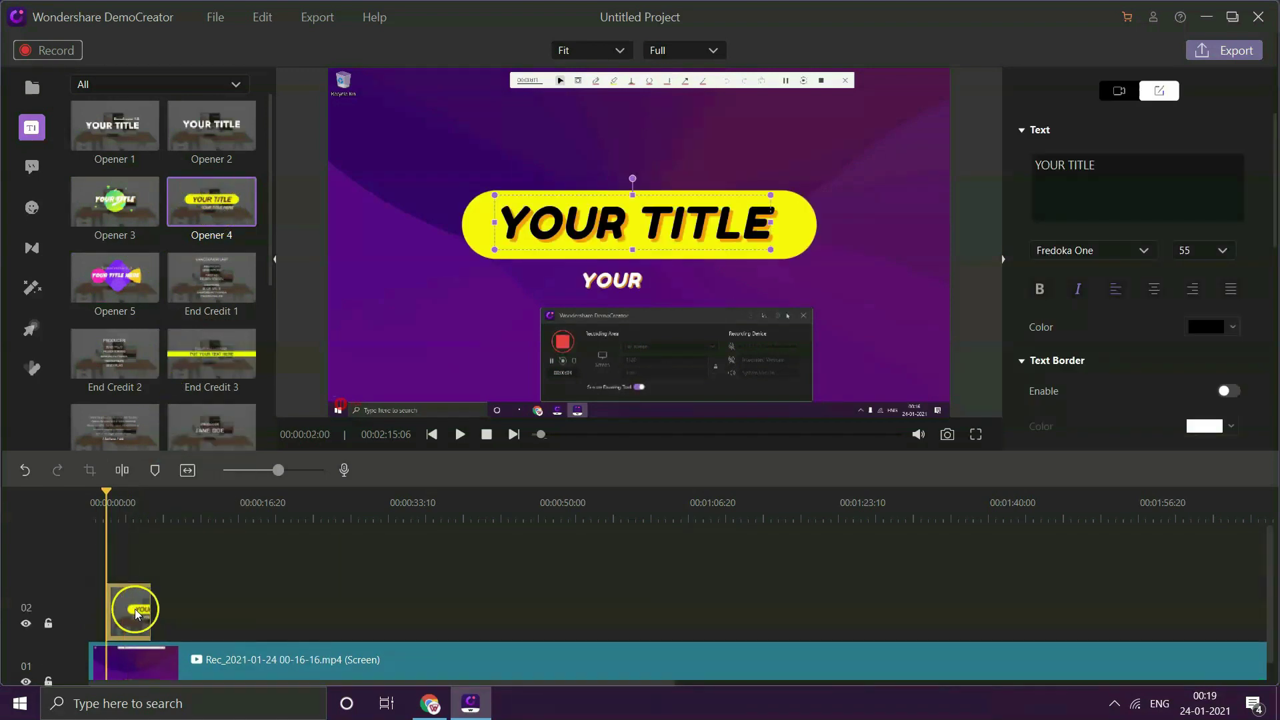
Change the title's subtitle to 'WM ORIGINALS' and preview the project.
{"action": "double_click", "coordinate": [594, 227]}
{"action": "type", "text": "my"}
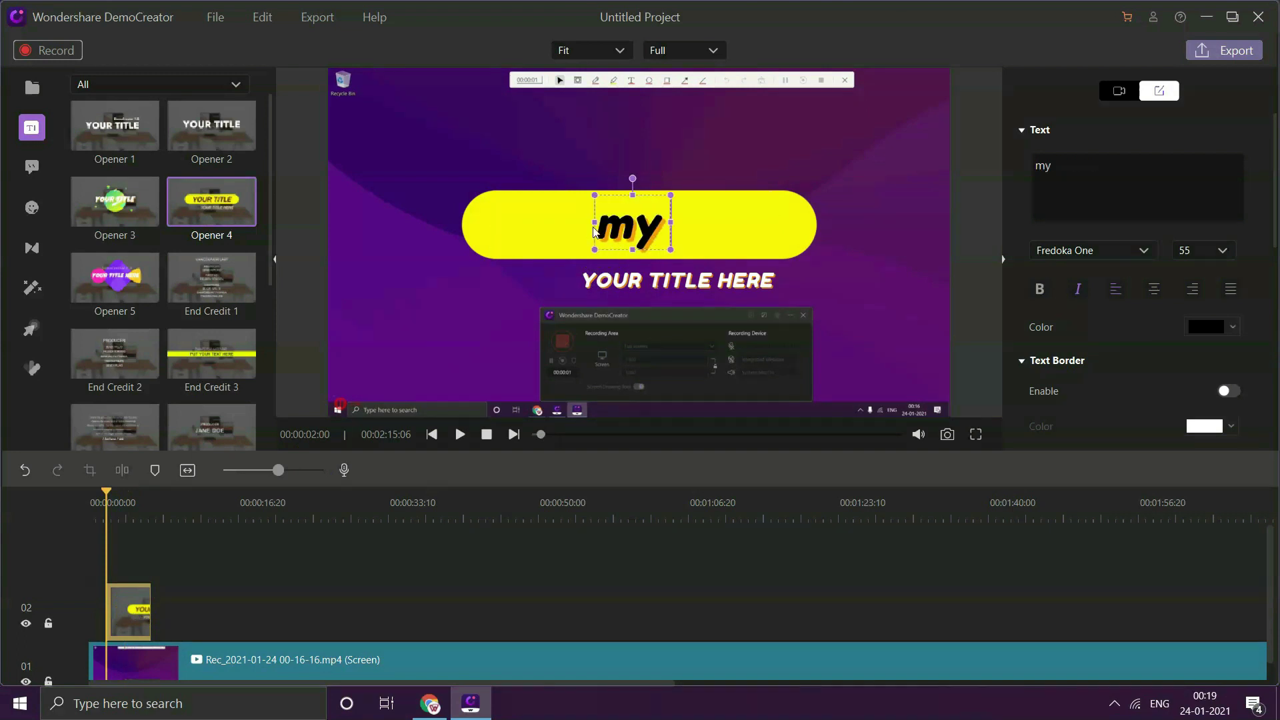
{"action": "type", "text": " tutorial"}
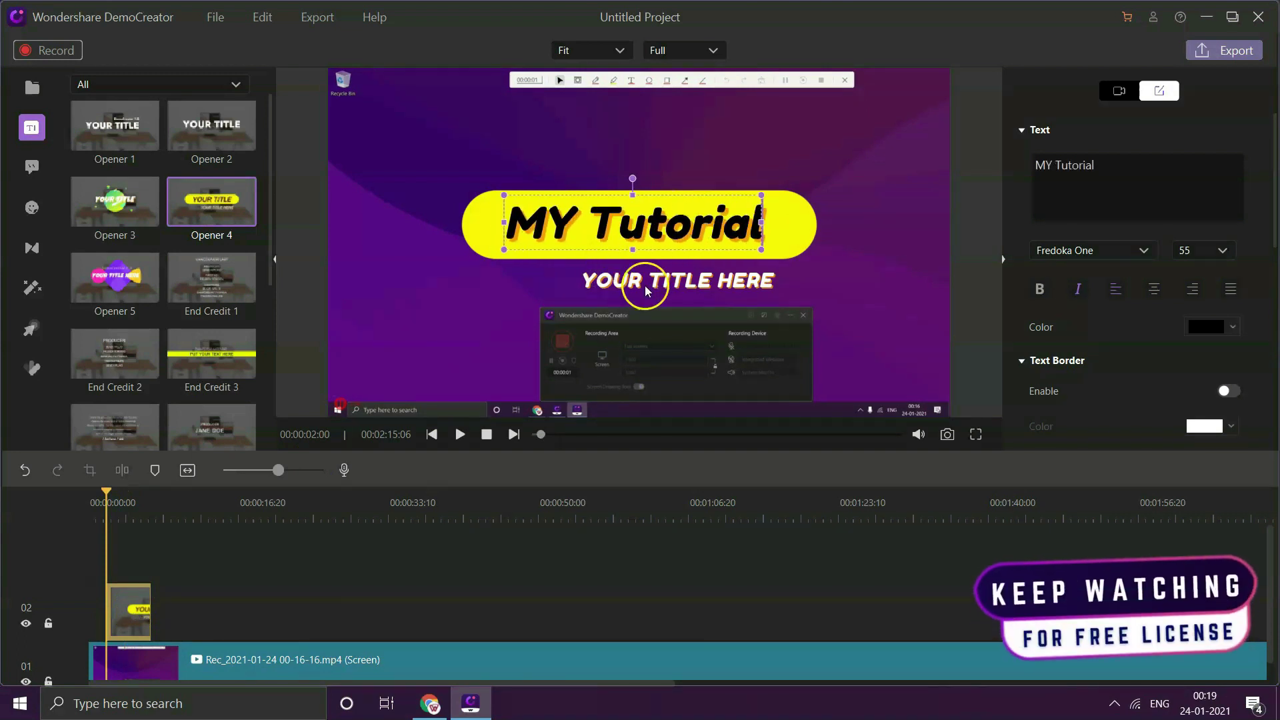
{"action": "double_click", "coordinate": [651, 284]}
{"action": "type", "text": "wm originals"}
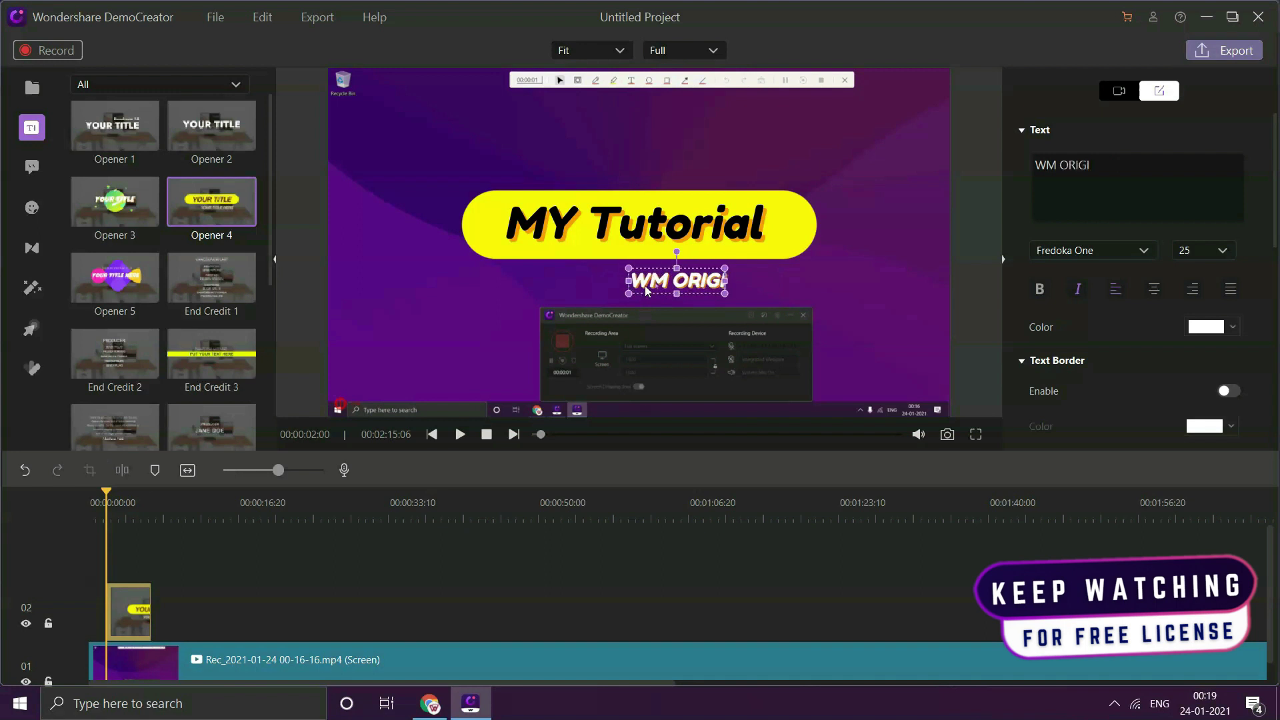
{"action": "left_click", "coordinate": [461, 600]}
{"action": "key", "text": "space"}
{"action": "left_click", "coordinate": [30, 168]}
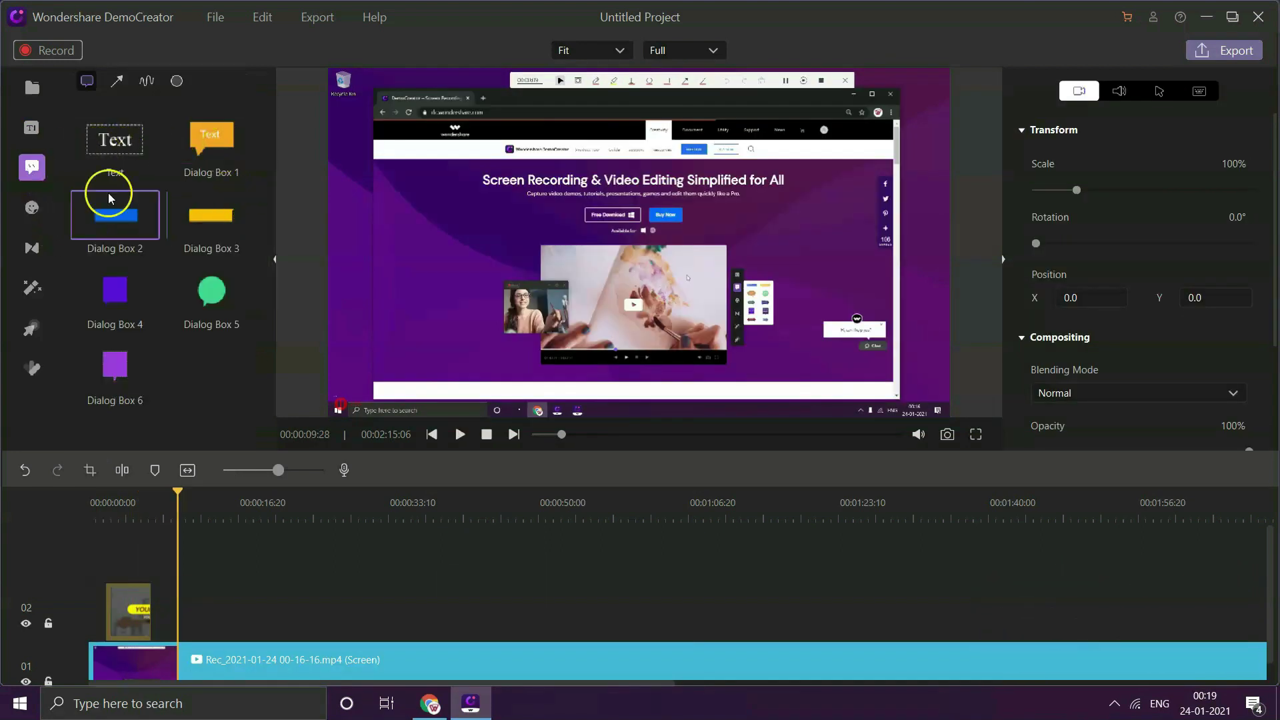
Add the Handclap animated sticker on a new track, scaled to 42%, left of the headline.
{"action": "left_click", "coordinate": [30, 208]}
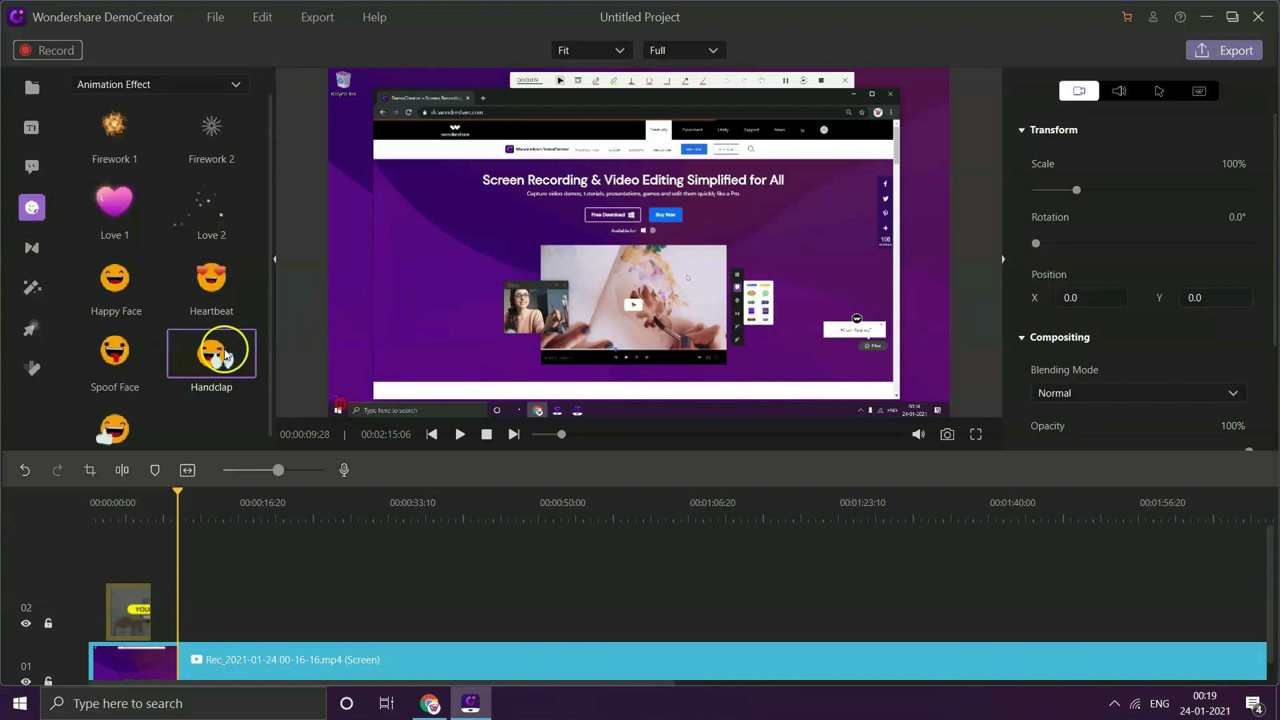
{"action": "left_click_drag", "start_coordinate": [222, 352], "coordinate": [188, 590]}
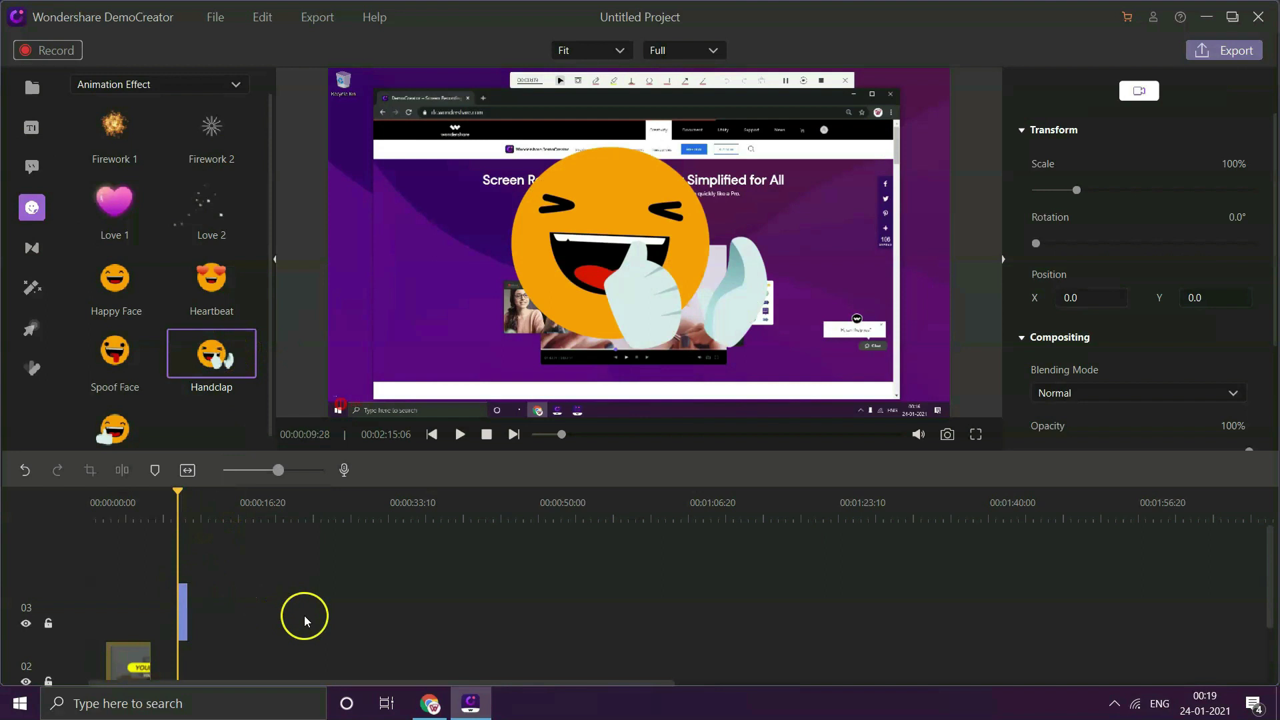
{"action": "left_click", "coordinate": [611, 309]}
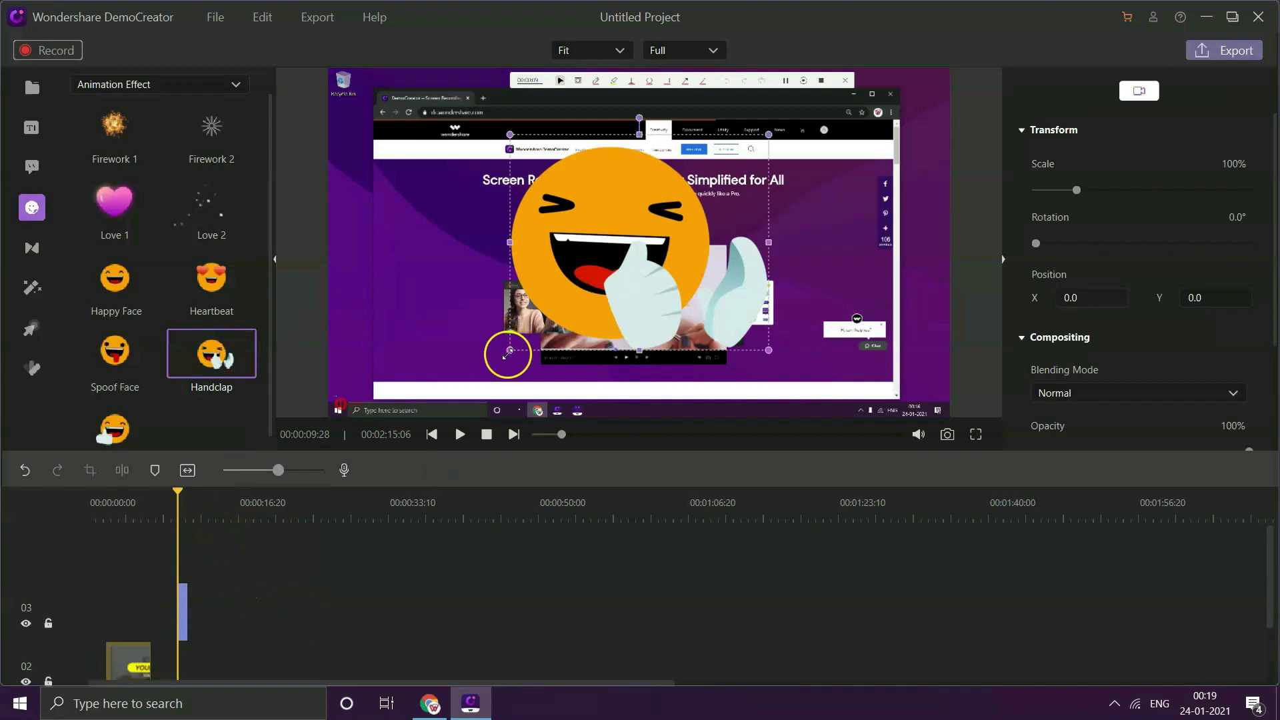
{"action": "left_click_drag", "start_coordinate": [510, 352], "coordinate": [600, 275]}
{"action": "mouse_move", "coordinate": [640, 215]}
{"action": "left_mouse_down"}
{"action": "mouse_move", "coordinate": [420, 262]}
{"action": "mouse_move", "coordinate": [430, 240]}
{"action": "left_mouse_up"}
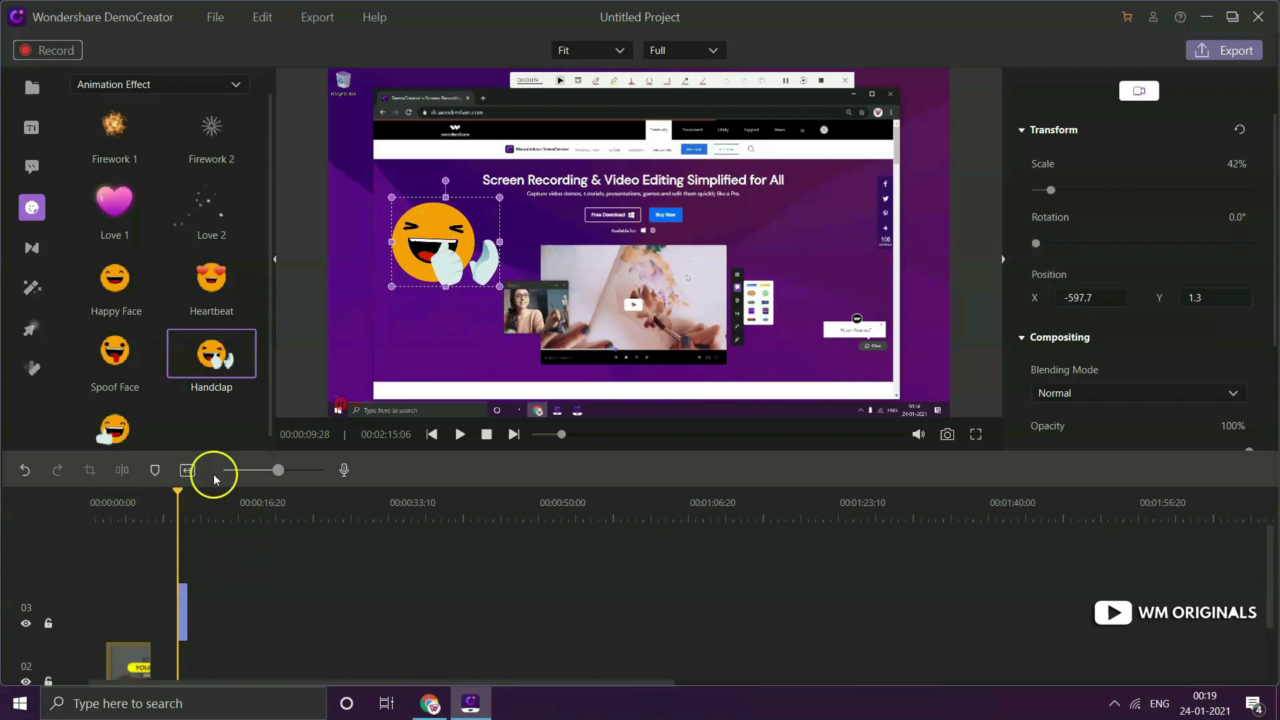
Add the Box Turn 1 transition to the sticker clip on track 03.
{"action": "left_click", "coordinate": [197, 495]}
{"action": "left_click", "coordinate": [32, 246]}
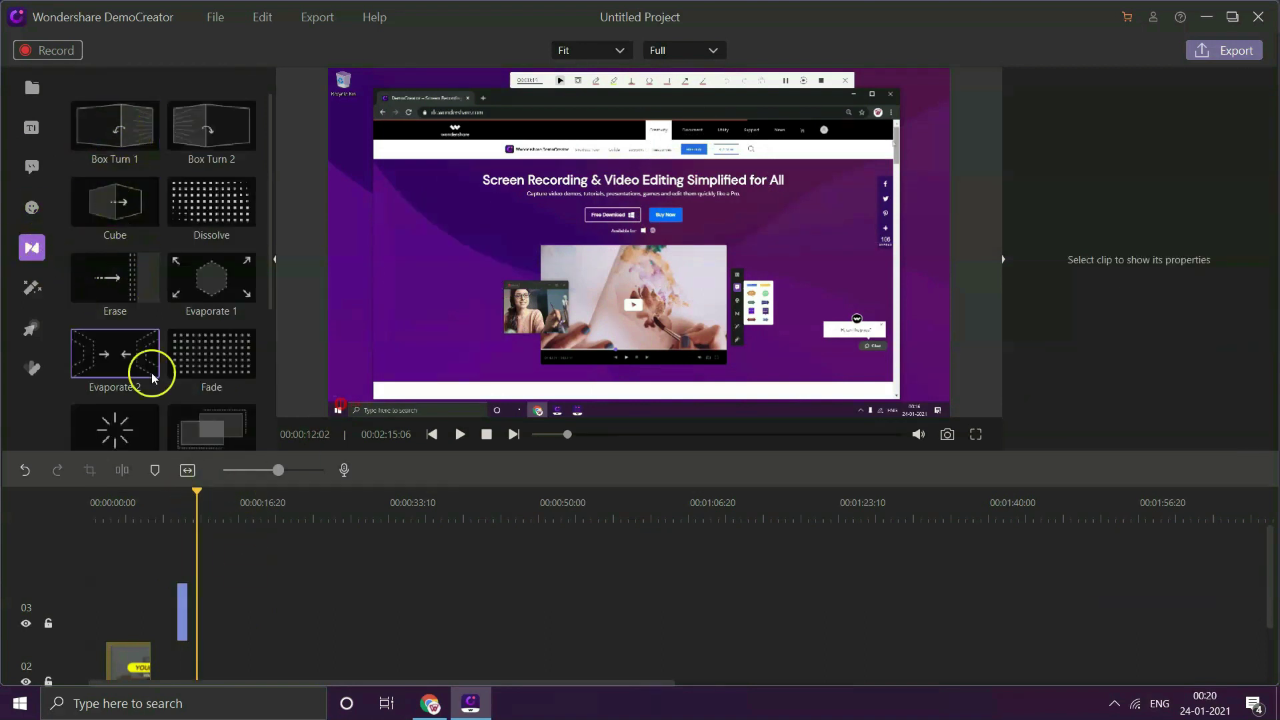
{"action": "left_click_drag", "start_coordinate": [115, 131], "coordinate": [181, 595]}
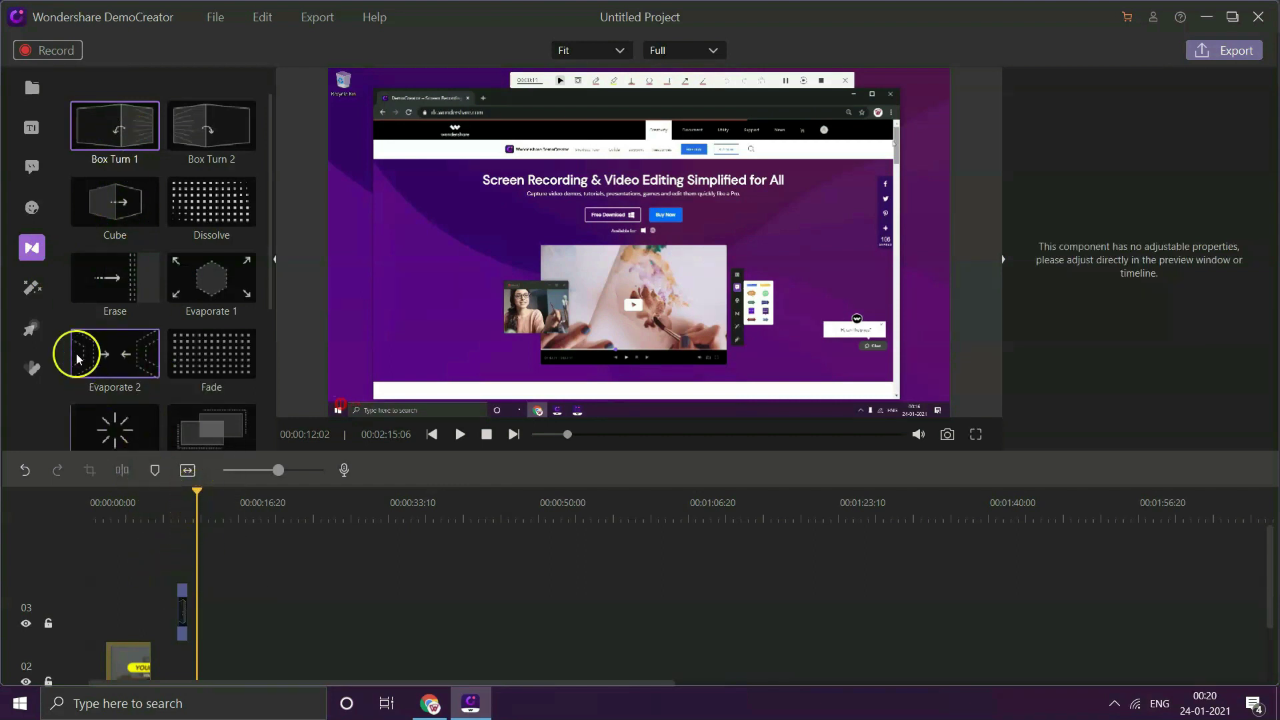
Apply the Click Sound cursor effect to the screen recording clip at 100% click volume.
{"action": "left_click", "coordinate": [30, 330]}
{"action": "left_click", "coordinate": [122, 204]}
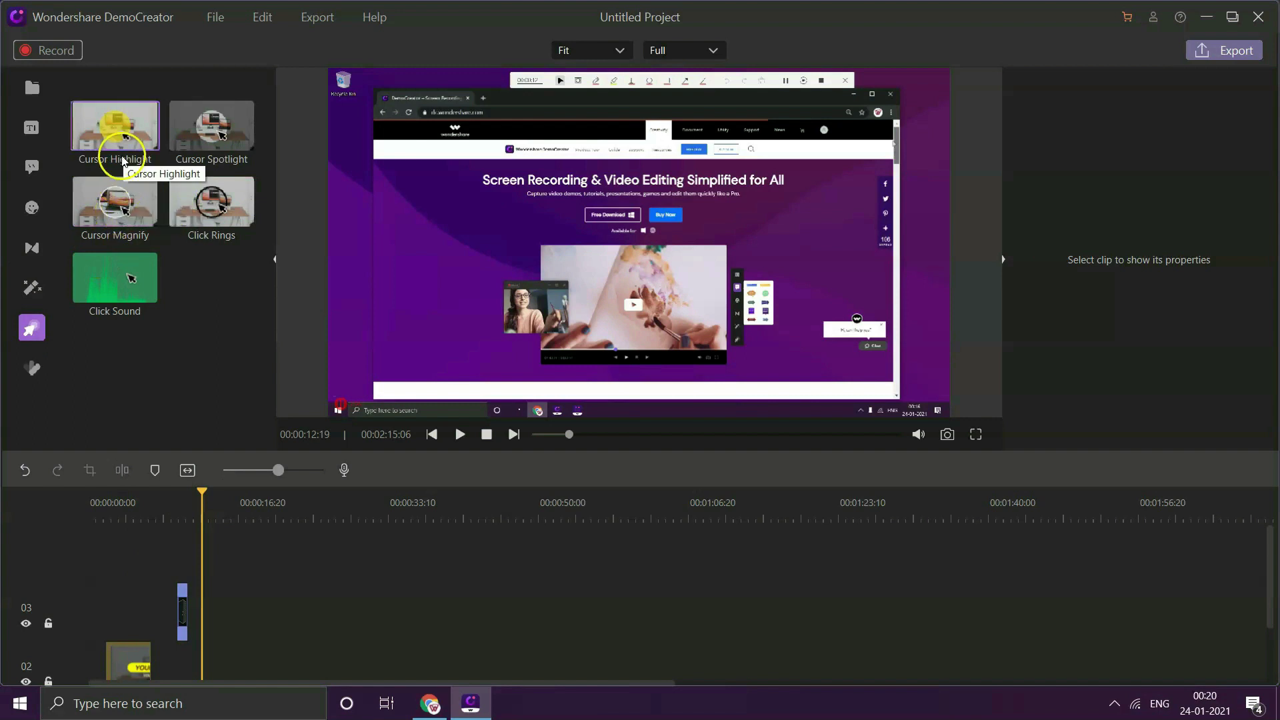
{"action": "left_click", "coordinate": [196, 140]}
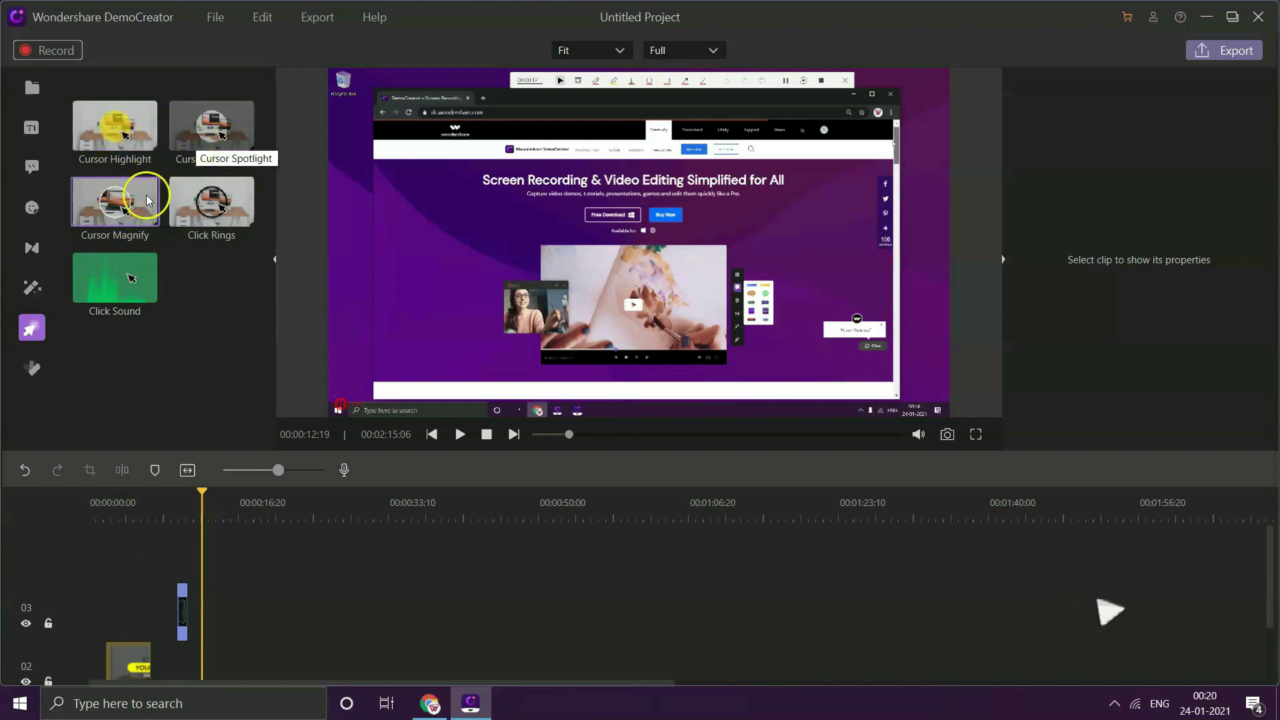
{"action": "left_click_drag", "start_coordinate": [121, 205], "coordinate": [129, 610]}
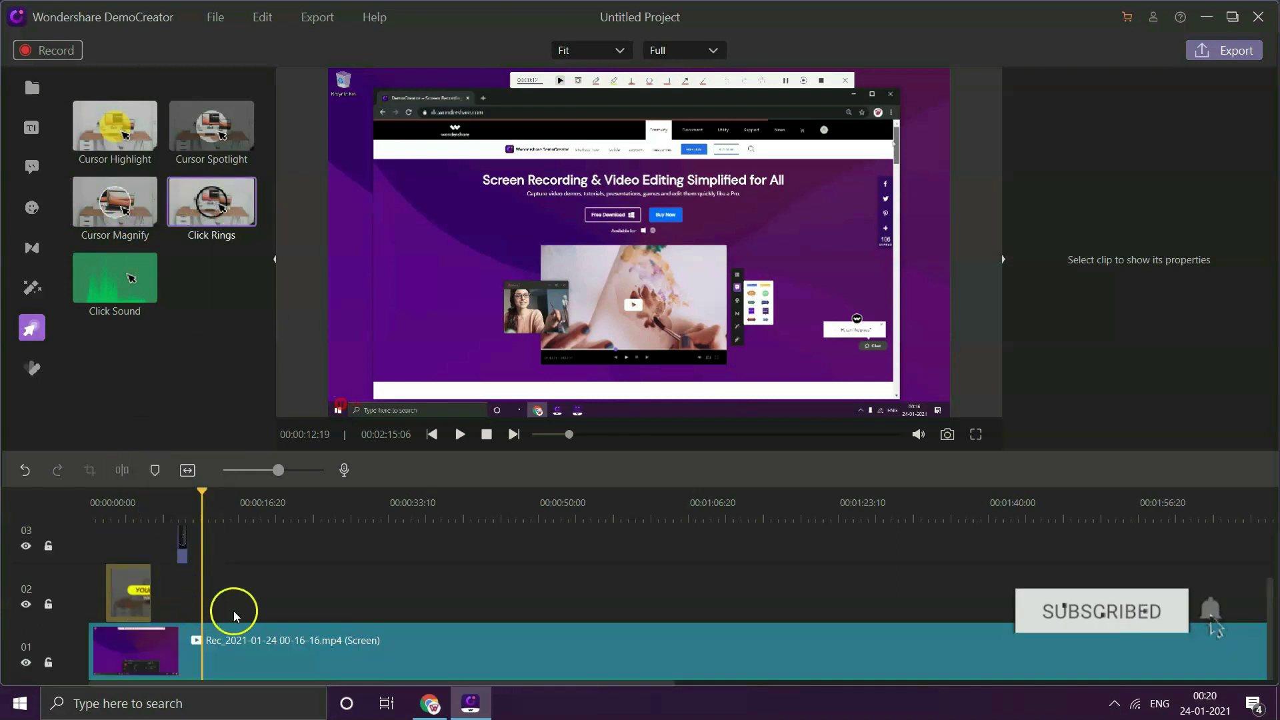
{"action": "left_click_drag", "start_coordinate": [115, 279], "coordinate": [188, 630]}
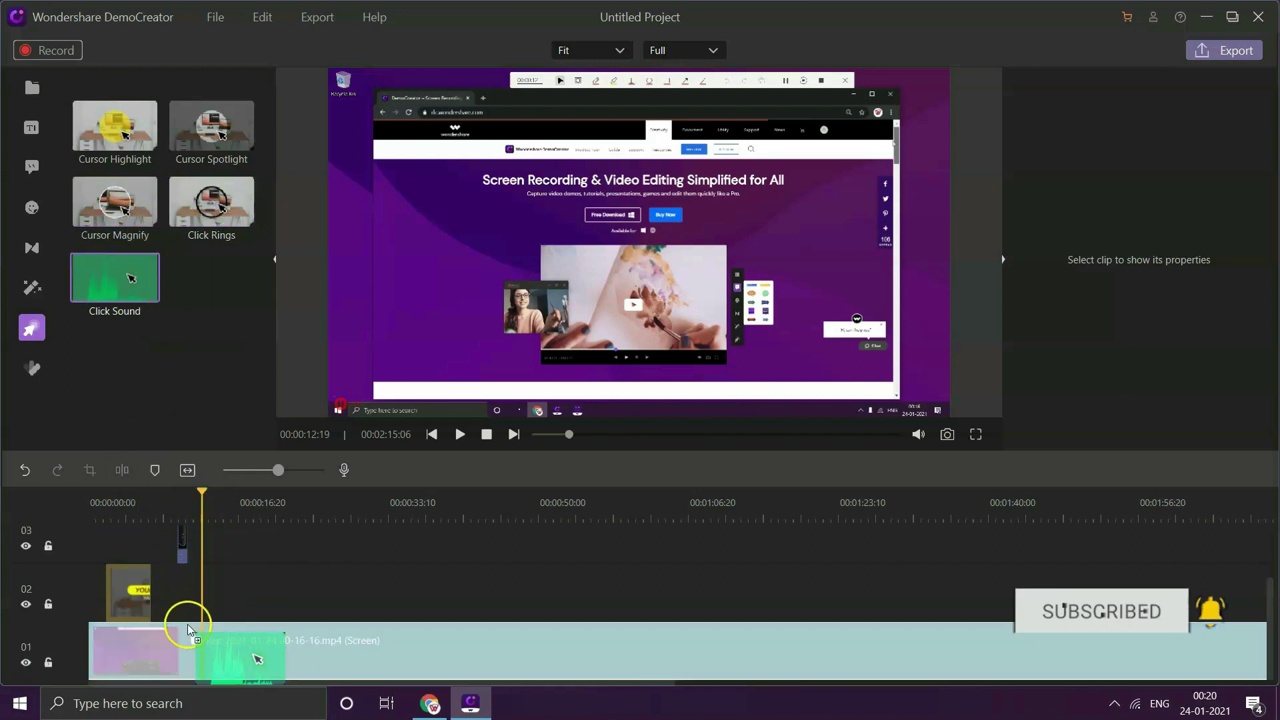
{"action": "left_click", "coordinate": [314, 629]}
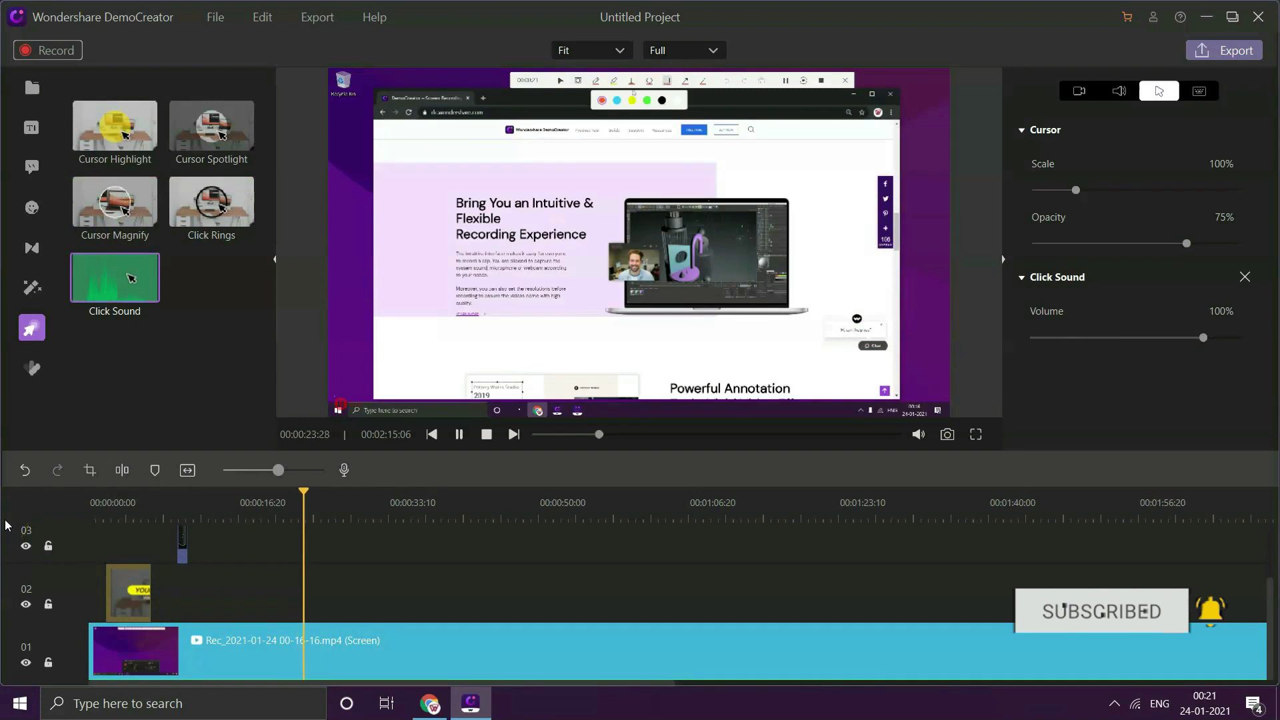
Split the recording at 24 s and 00:00:33:07, then add Pan & Zoom to the middle clip.
{"action": "right_click", "coordinate": [313, 630]}
{"action": "left_click", "coordinate": [345, 527]}
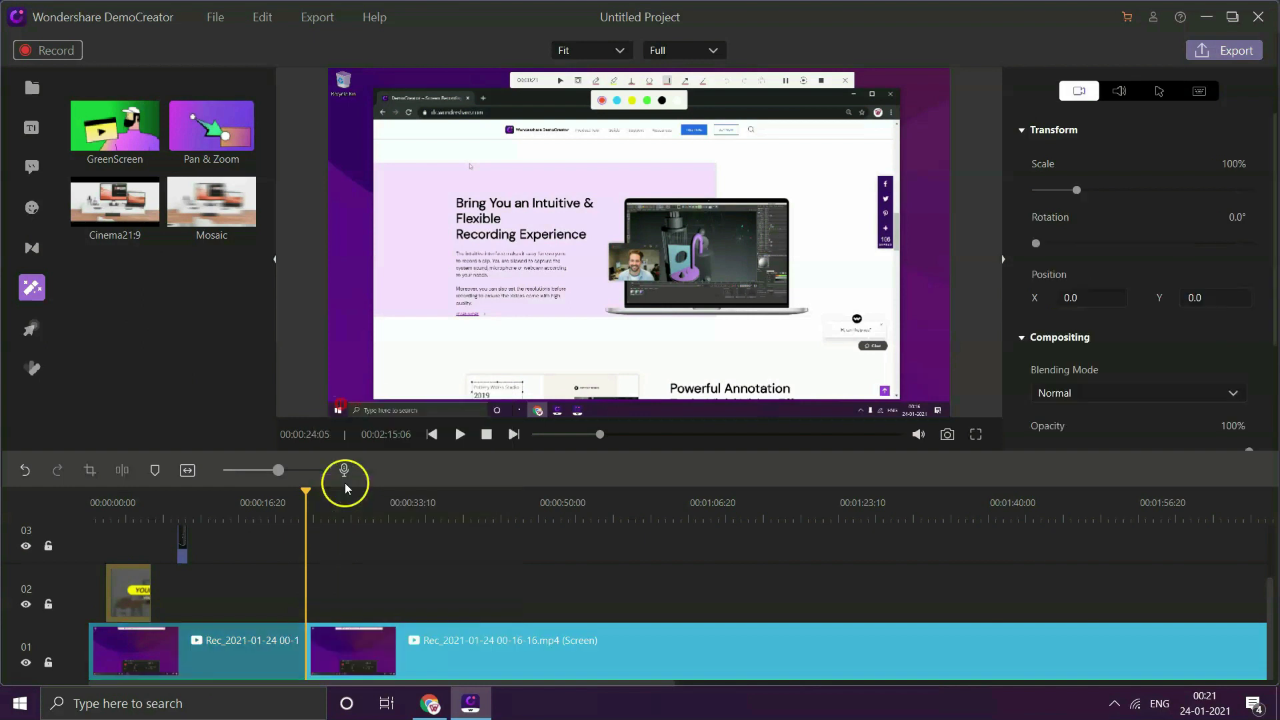
{"action": "left_click_drag", "start_coordinate": [307, 489], "coordinate": [388, 489]}
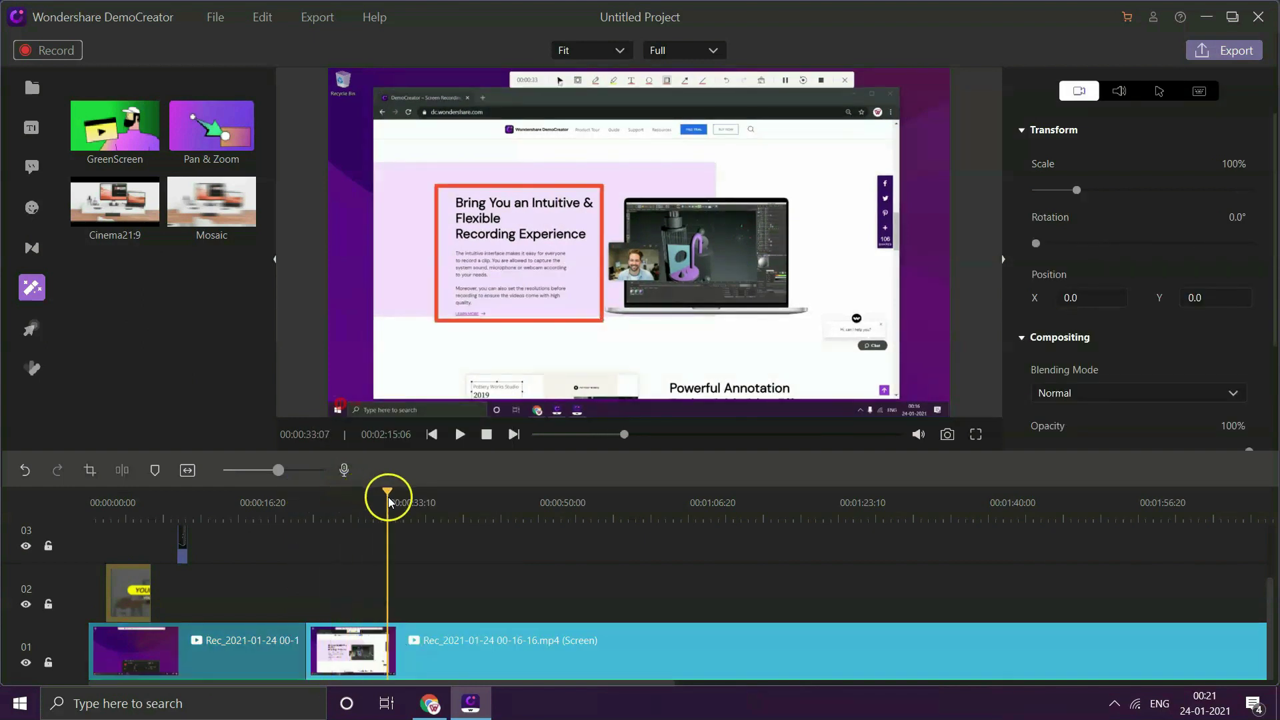
{"action": "right_click", "coordinate": [388, 650]}
{"action": "left_click", "coordinate": [394, 502]}
{"action": "left_click", "coordinate": [307, 517]}
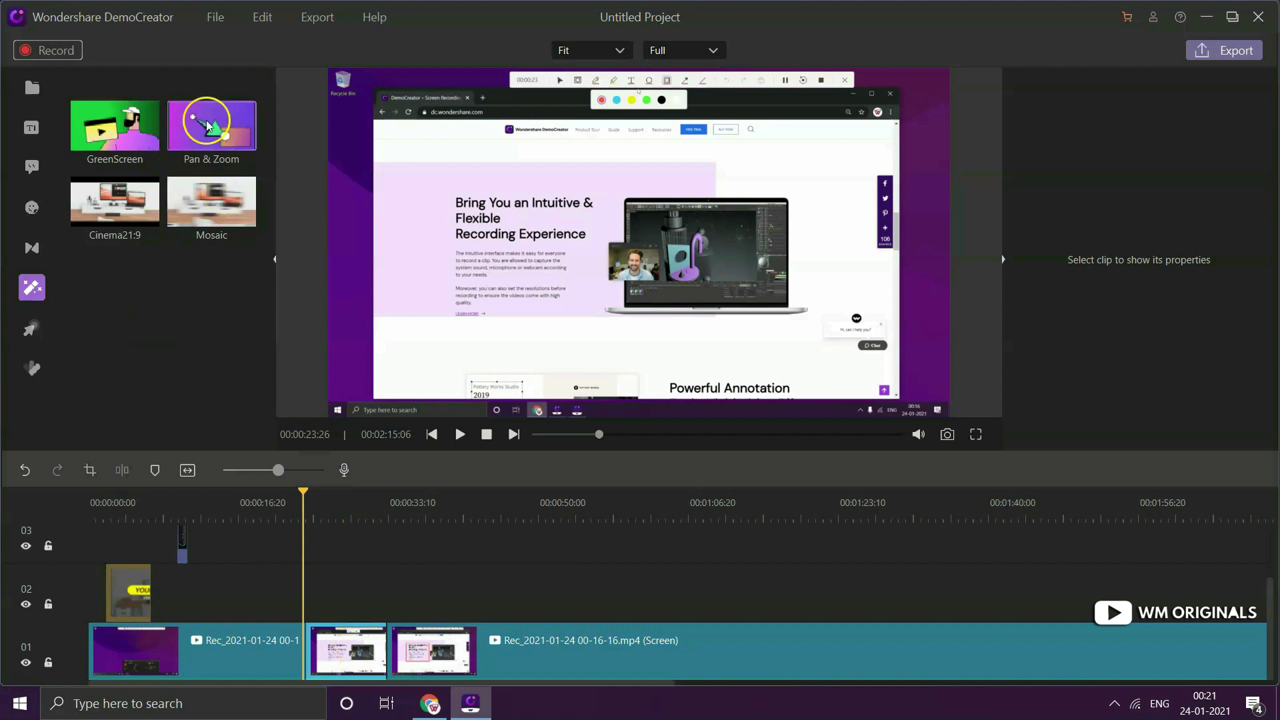
{"action": "mouse_move", "coordinate": [211, 125]}
{"action": "left_mouse_down"}
{"action": "mouse_move", "coordinate": [346, 590]}
{"action": "mouse_move", "coordinate": [350, 650]}
{"action": "left_mouse_up"}
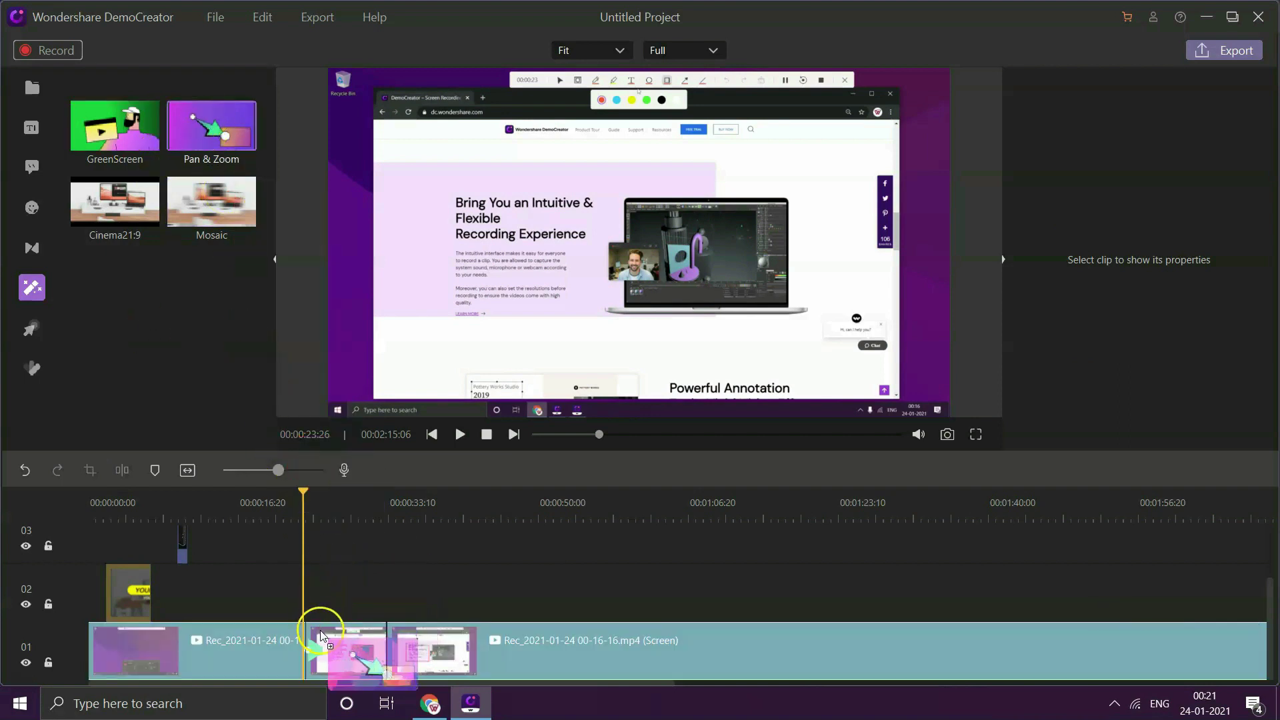
{"action": "left_click", "coordinate": [346, 650]}
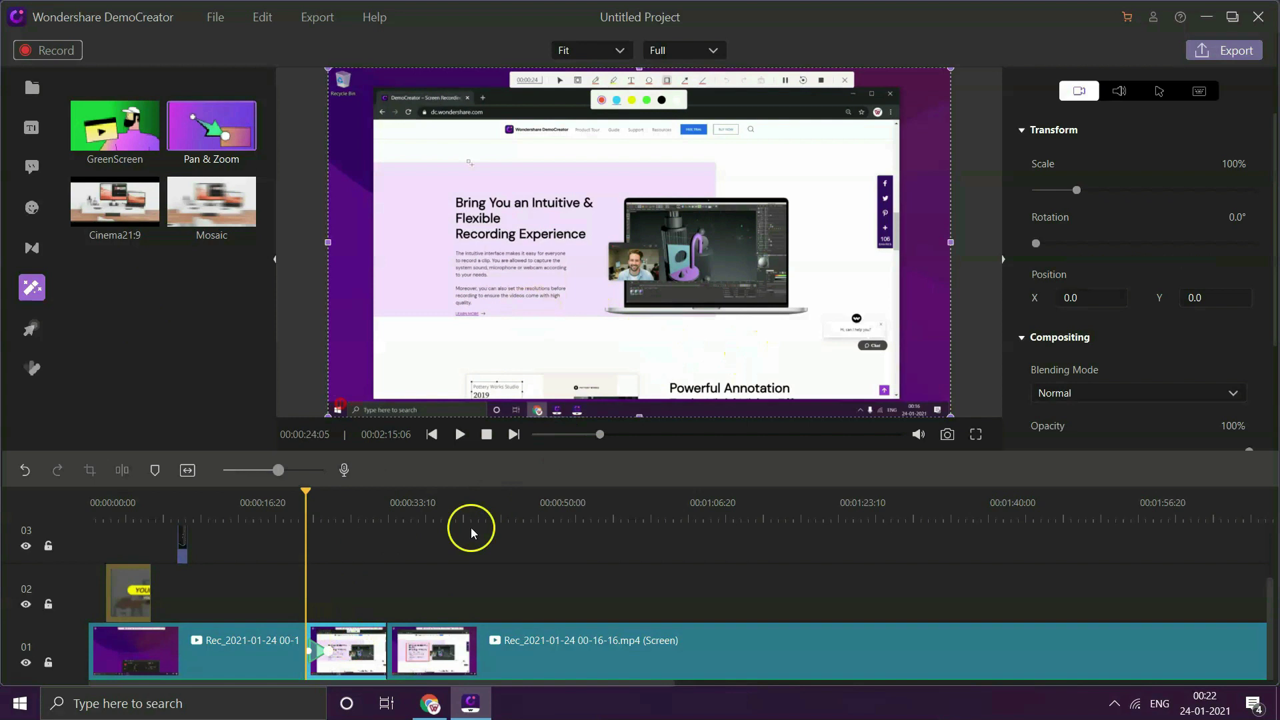
Frame the Pan & Zoom start rectangle at 875x492 around the 'Bring You an Intuitive & Flexible' heading.
{"action": "double_click", "coordinate": [318, 652]}
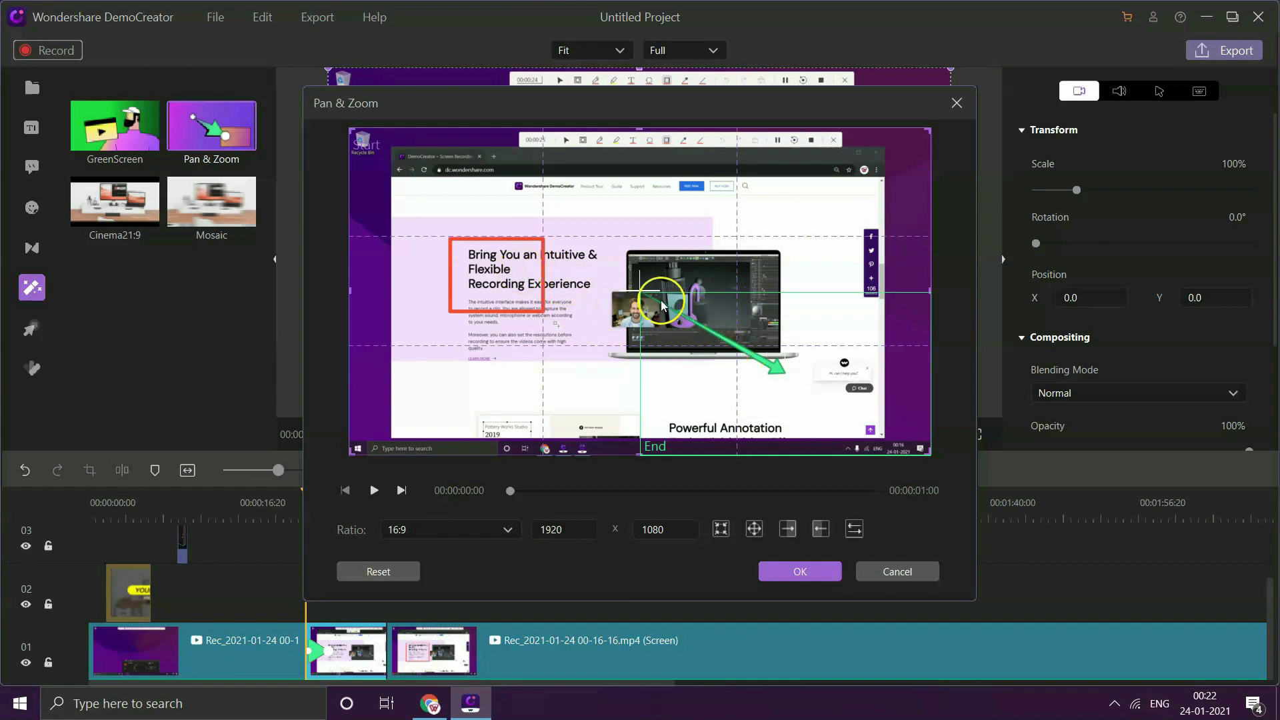
{"action": "left_click", "coordinate": [755, 530]}
{"action": "left_click_drag", "start_coordinate": [640, 300], "coordinate": [523, 320]}
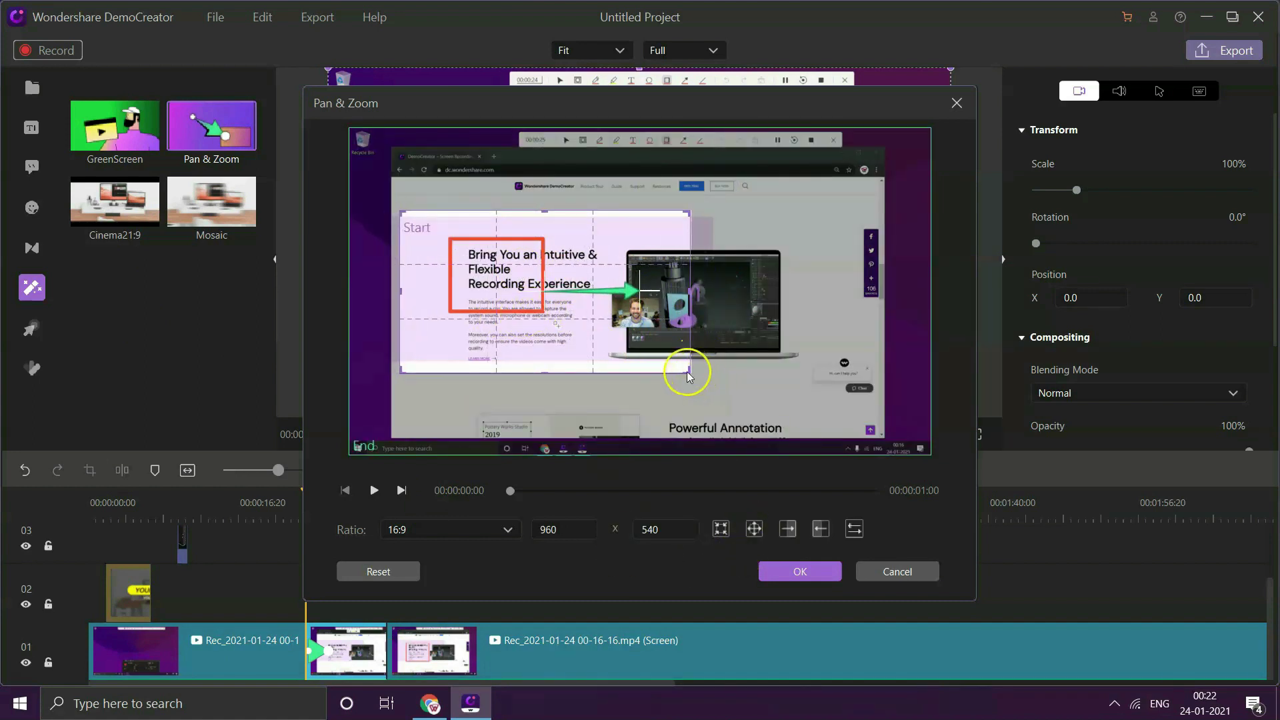
{"action": "left_click_drag", "start_coordinate": [688, 372], "coordinate": [660, 360]}
{"action": "left_click_drag", "start_coordinate": [640, 295], "coordinate": [632, 283]}
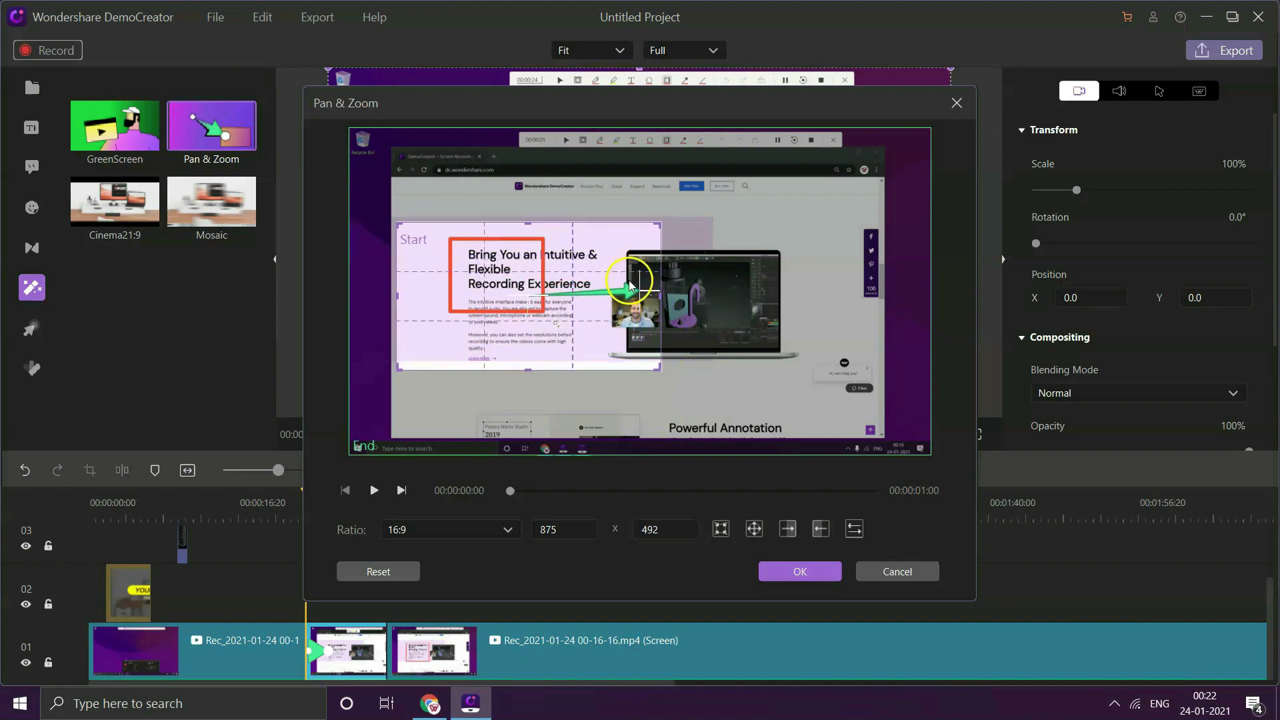
{"action": "left_click", "coordinate": [800, 570]}
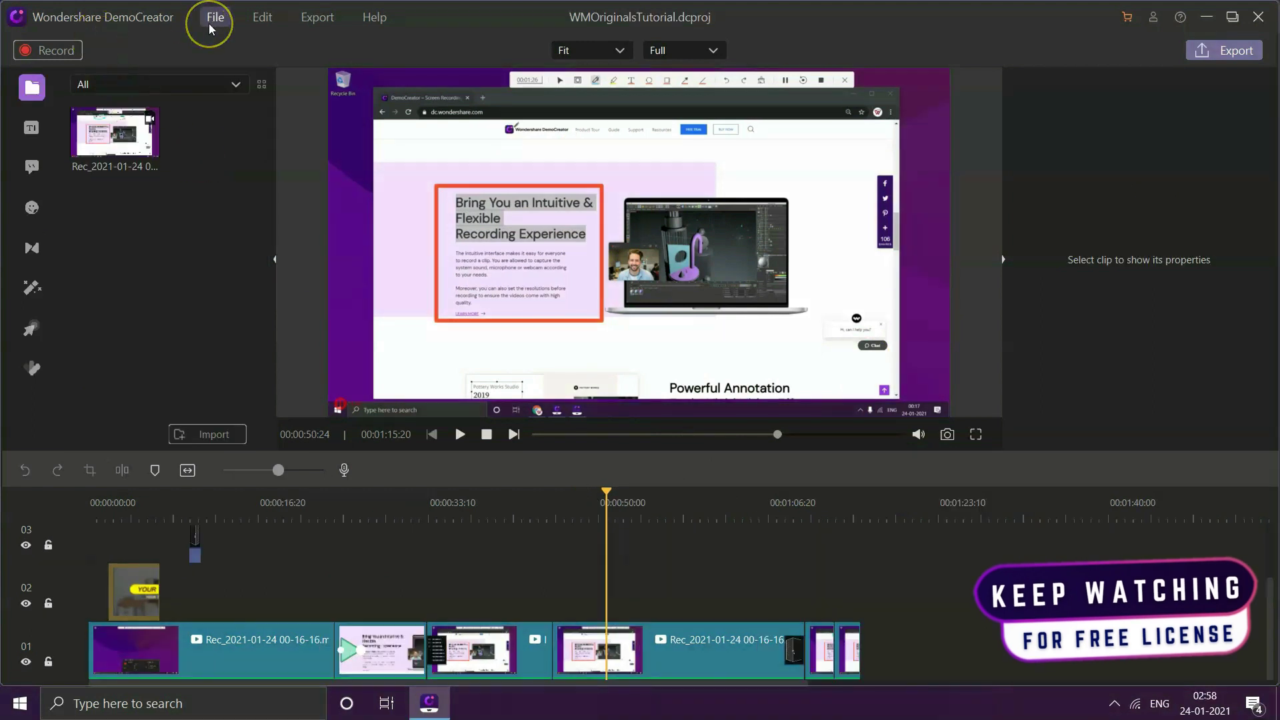
Import the background audio file from Local Disk (F:) into the media library.
{"action": "left_click", "coordinate": [209, 24]}
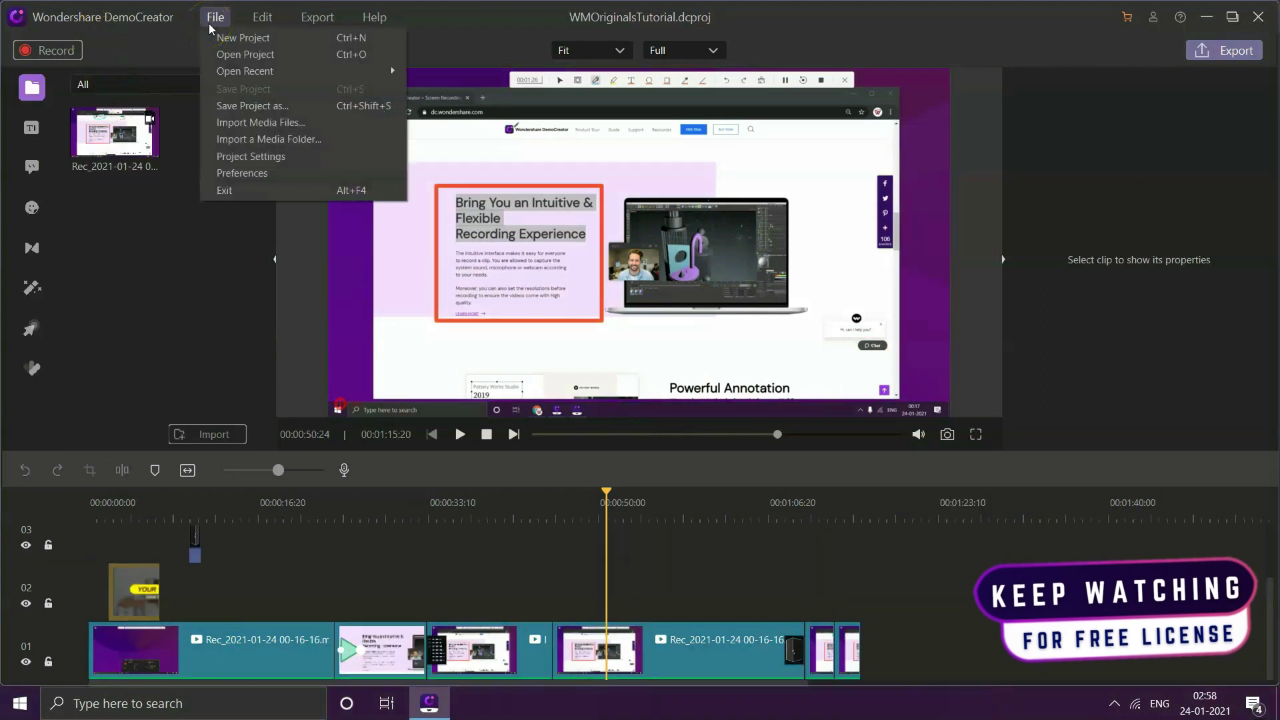
{"action": "left_click", "coordinate": [260, 122]}
{"action": "left_click", "coordinate": [64, 162]}
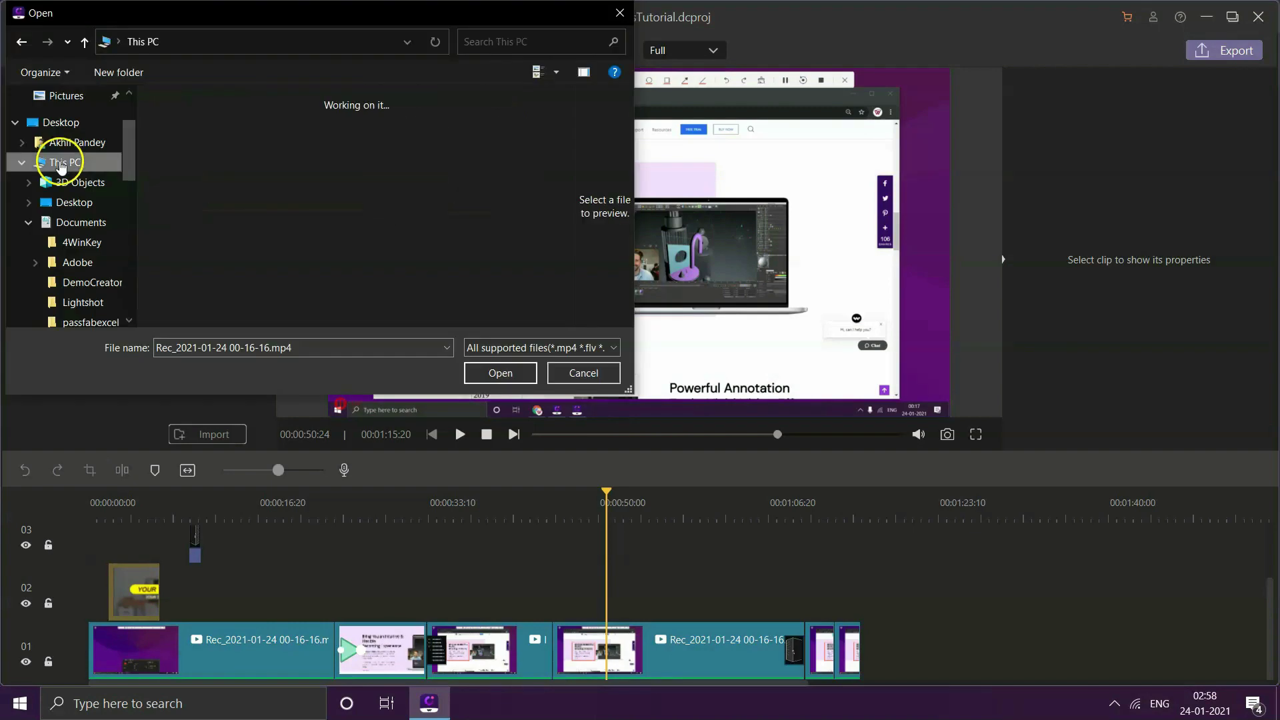
{"action": "scroll", "coordinate": [400, 231], "scroll_direction": "down", "scroll_amount": 5}
{"action": "double_click", "coordinate": [256, 293]}
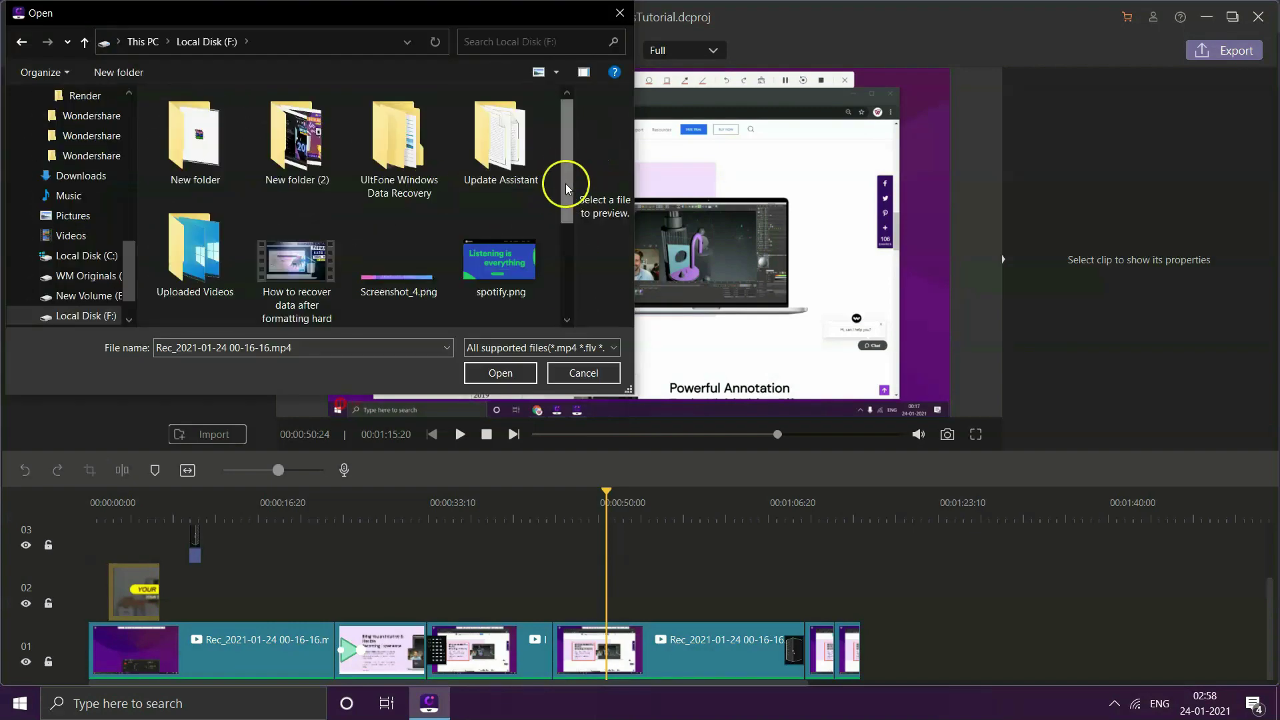
{"action": "scroll", "coordinate": [333, 256], "scroll_direction": "down", "scroll_amount": 3}
{"action": "double_click", "coordinate": [301, 240]}
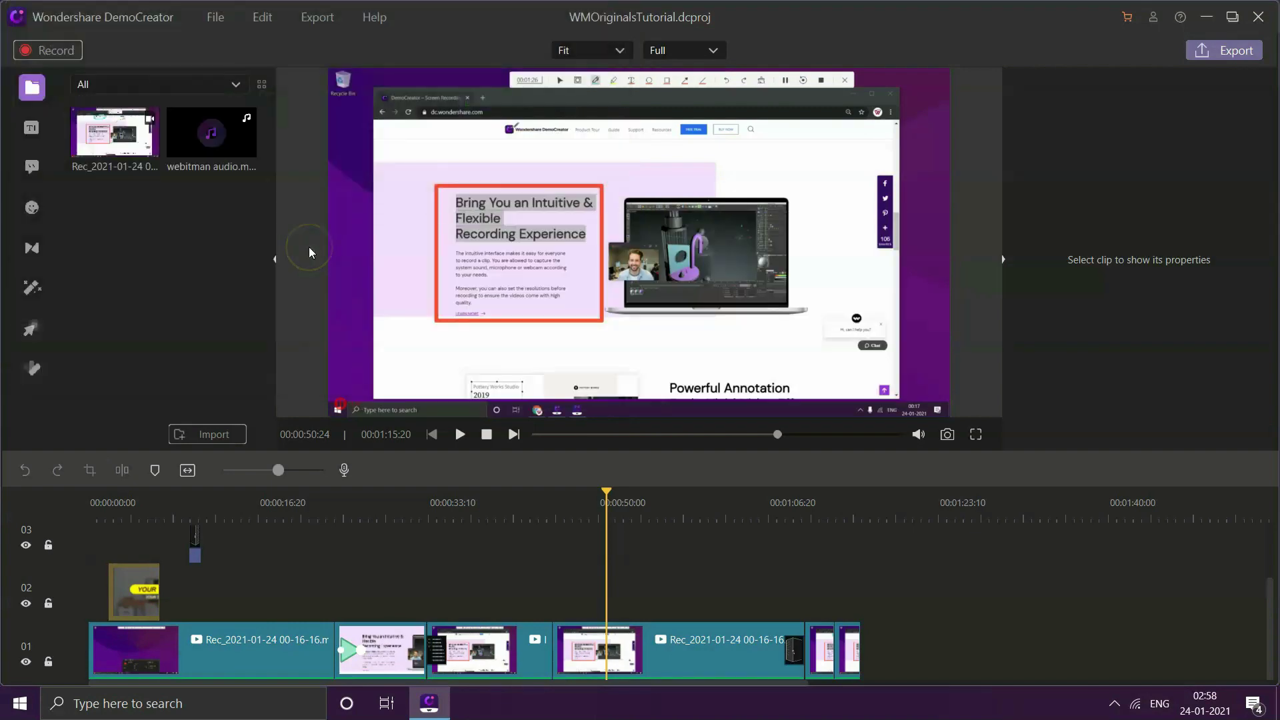
Place the webitman audio on a new track and trim it to end with the video at 1:15.
{"action": "left_click", "coordinate": [222, 133]}
{"action": "mouse_move", "coordinate": [222, 133]}
{"action": "left_mouse_down"}
{"action": "mouse_move", "coordinate": [130, 562]}
{"action": "mouse_move", "coordinate": [80, 549]}
{"action": "left_mouse_up"}
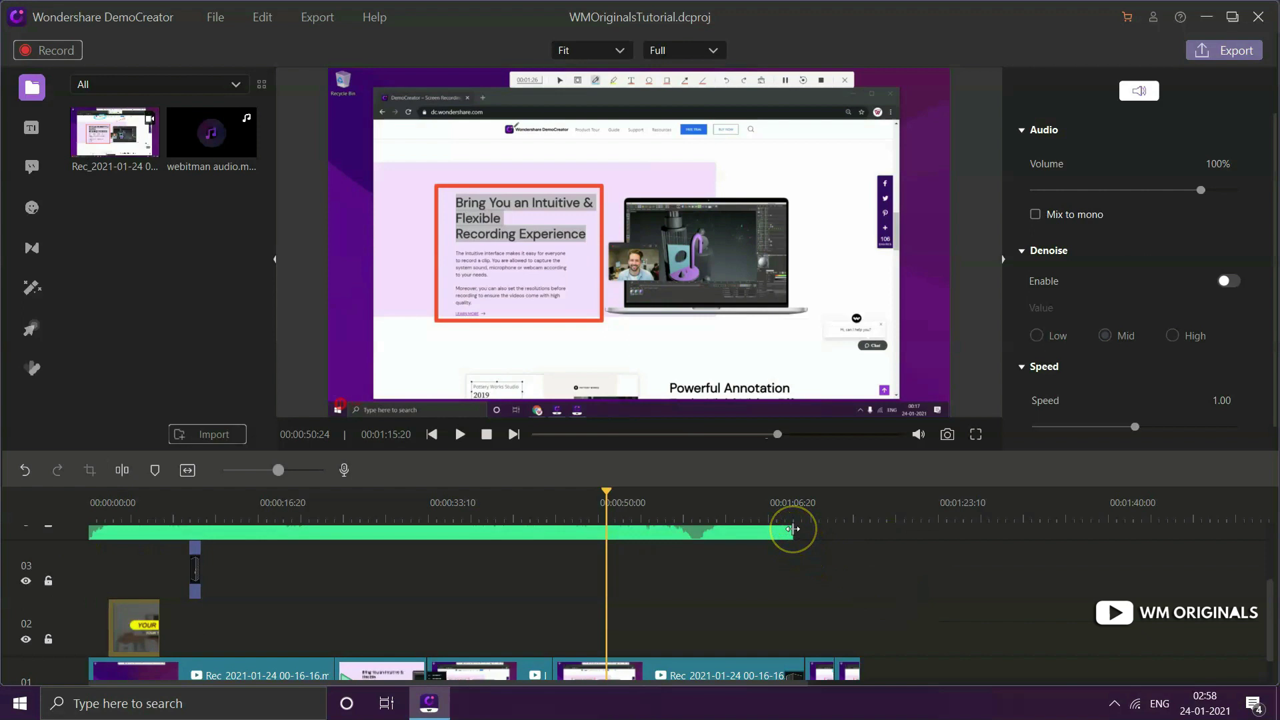
{"action": "left_click_drag", "start_coordinate": [794, 529], "coordinate": [861, 529]}
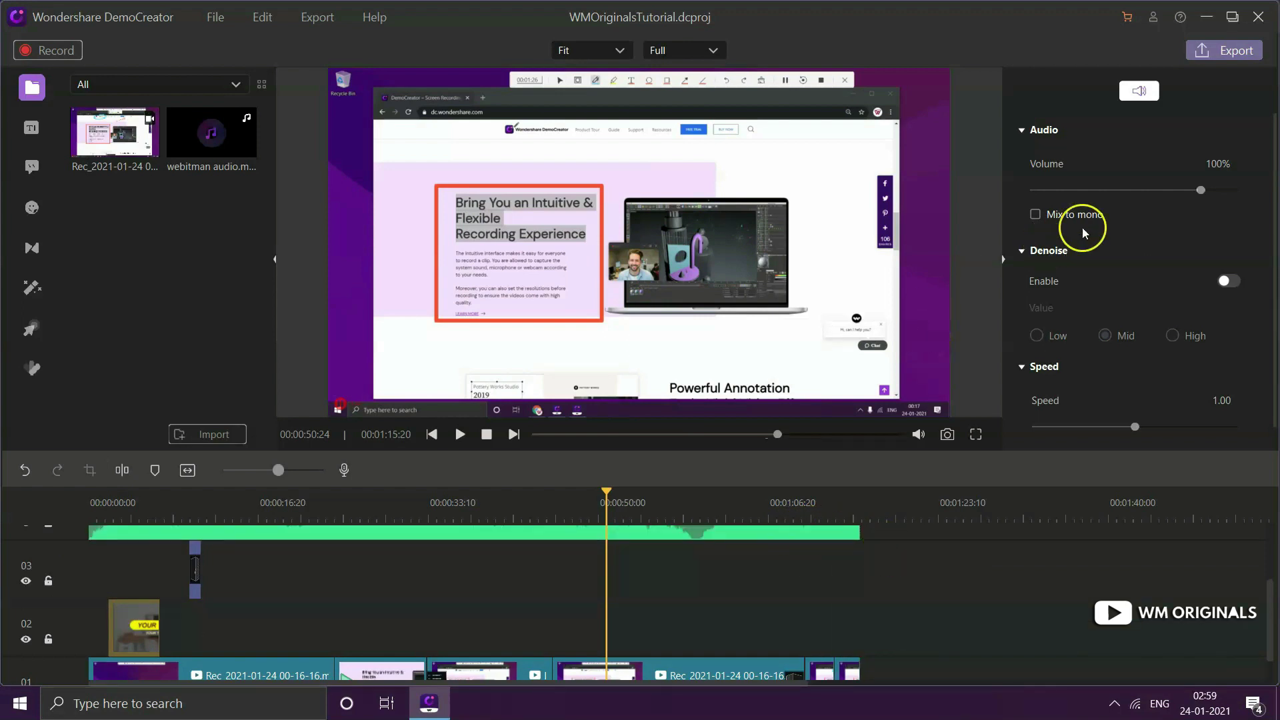
Rename the export's production name to 'WM Originals Tutorial'.
{"action": "left_click", "coordinate": [1224, 50]}
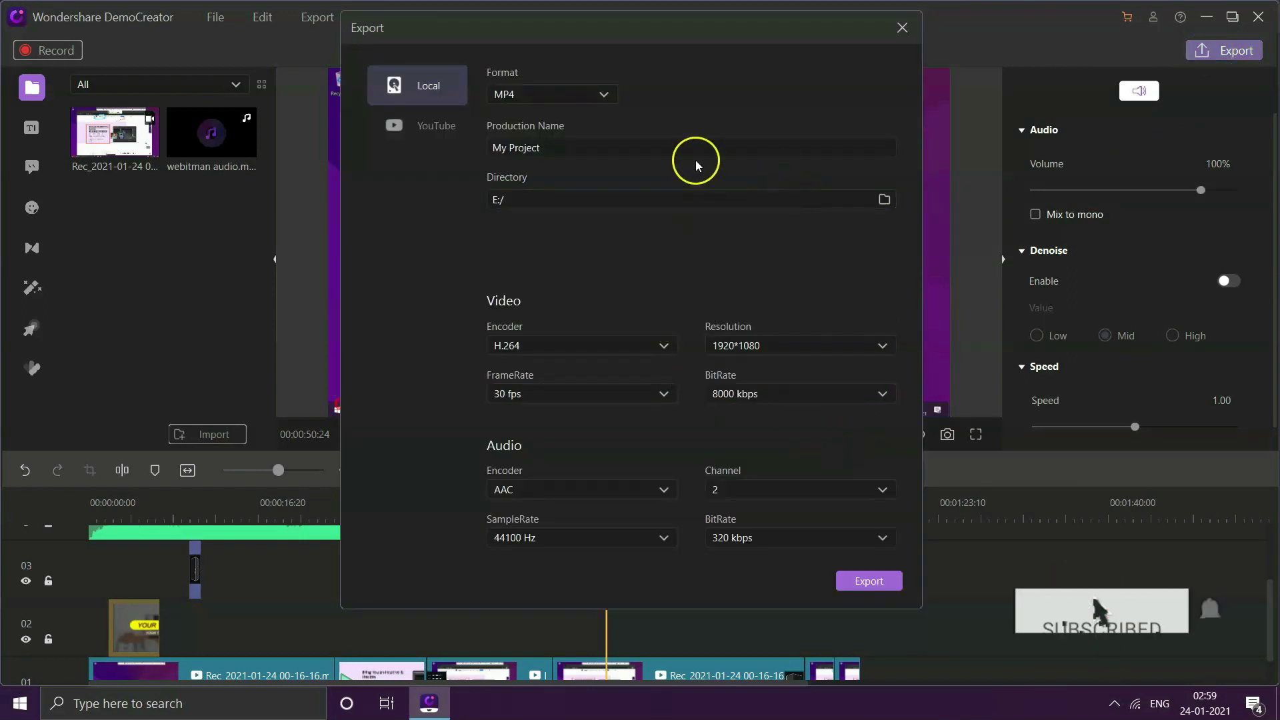
{"action": "left_click", "coordinate": [586, 148]}
{"action": "double_click", "coordinate": [540, 148]}
{"action": "type", "text": "WM Or"}
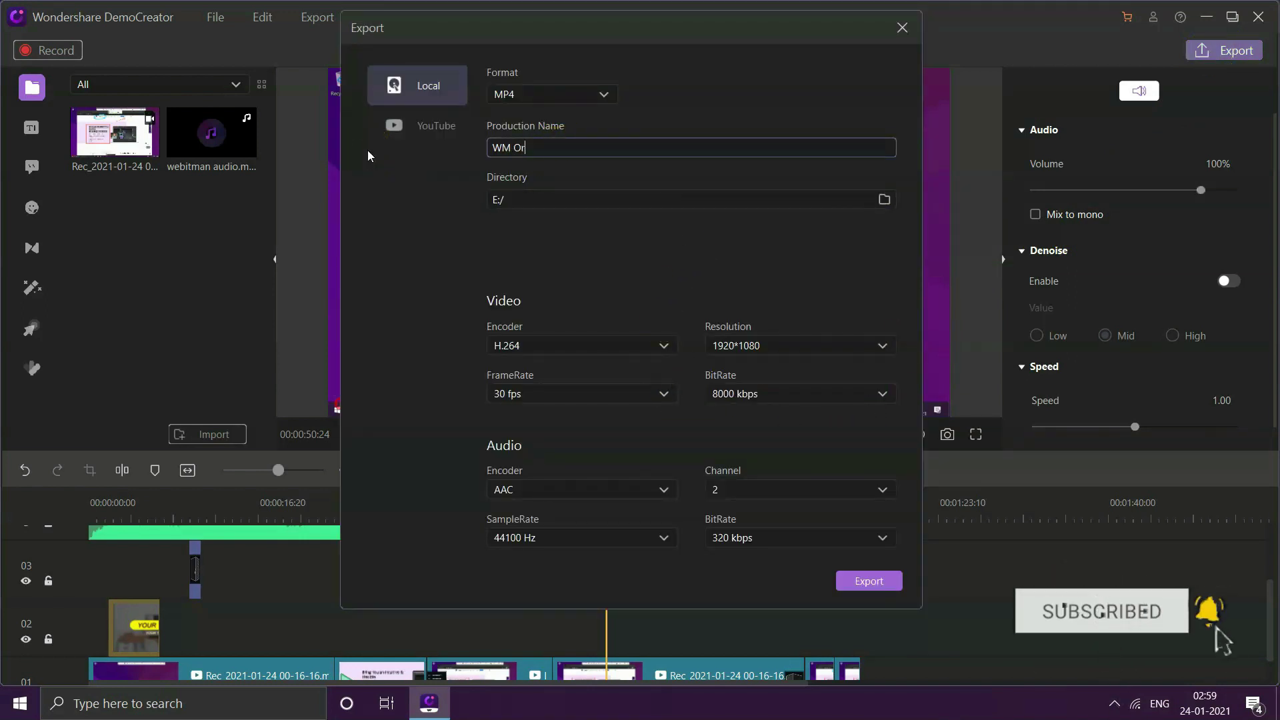
{"action": "type", "text": "iginals Tutorial"}
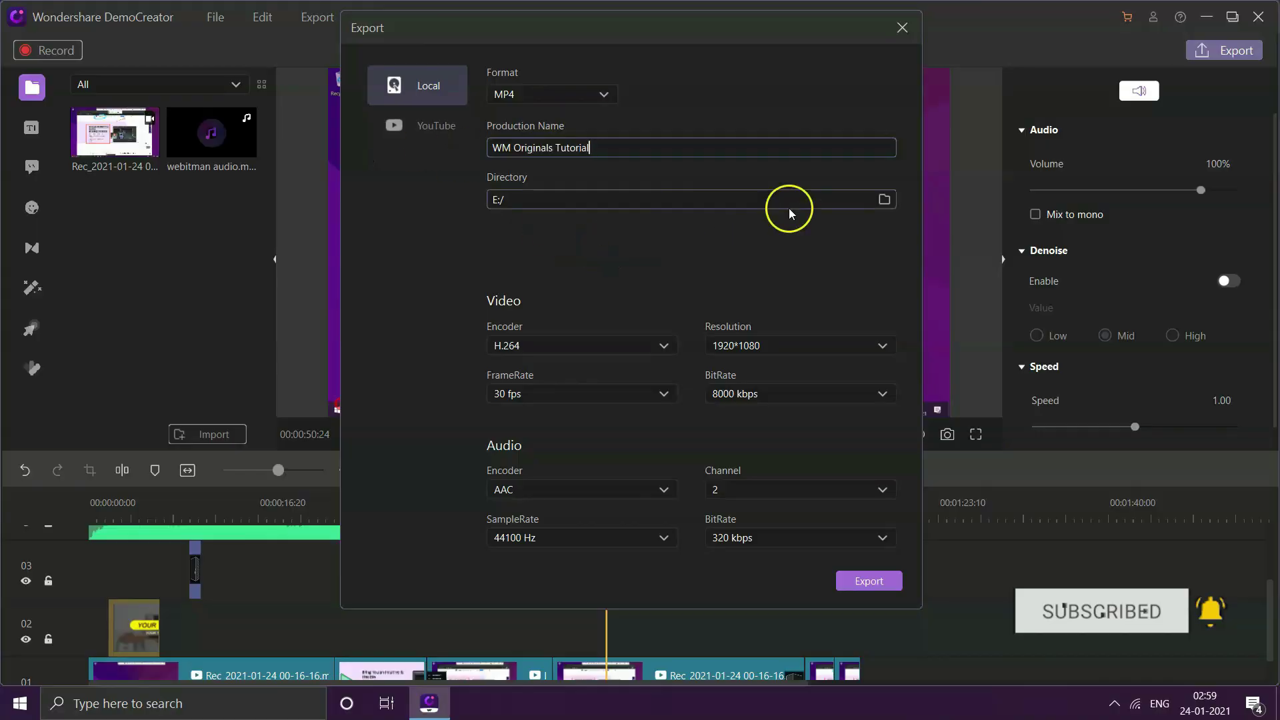
Export the MP4 to drive E at 1920*1080 with 320 kbps audio.
{"action": "left_click", "coordinate": [884, 199]}
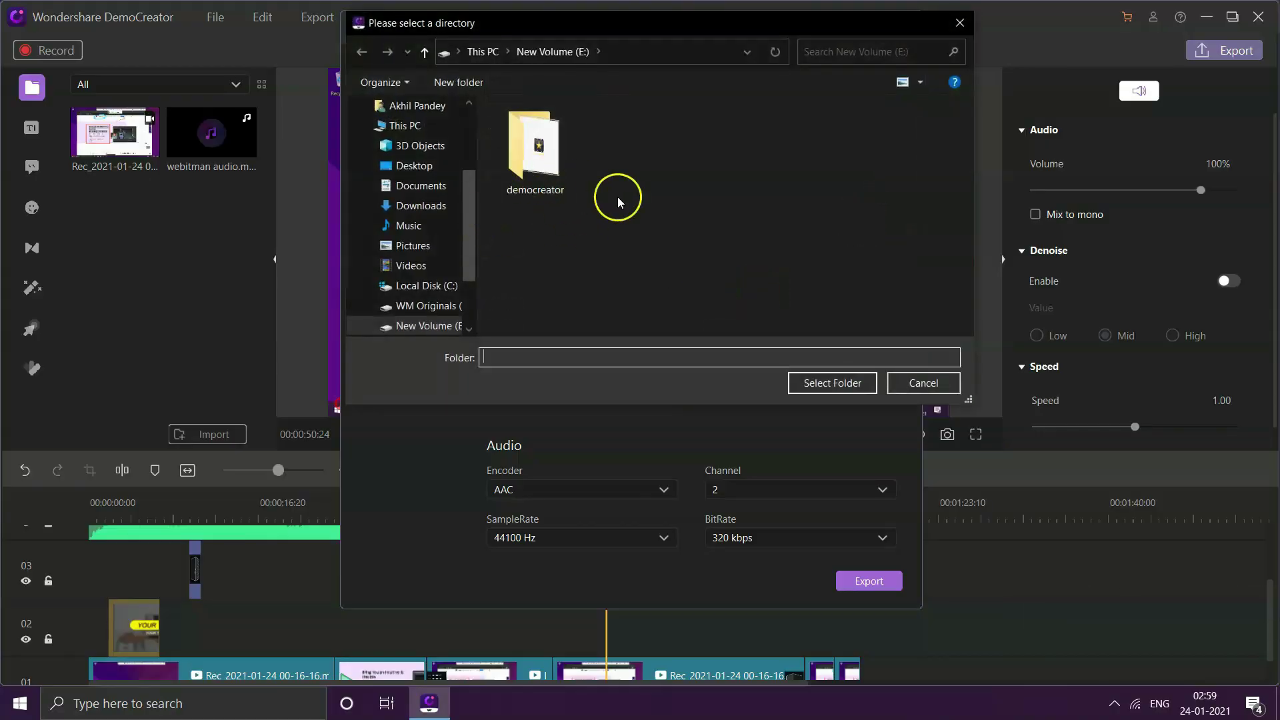
{"action": "left_click", "coordinate": [832, 382]}
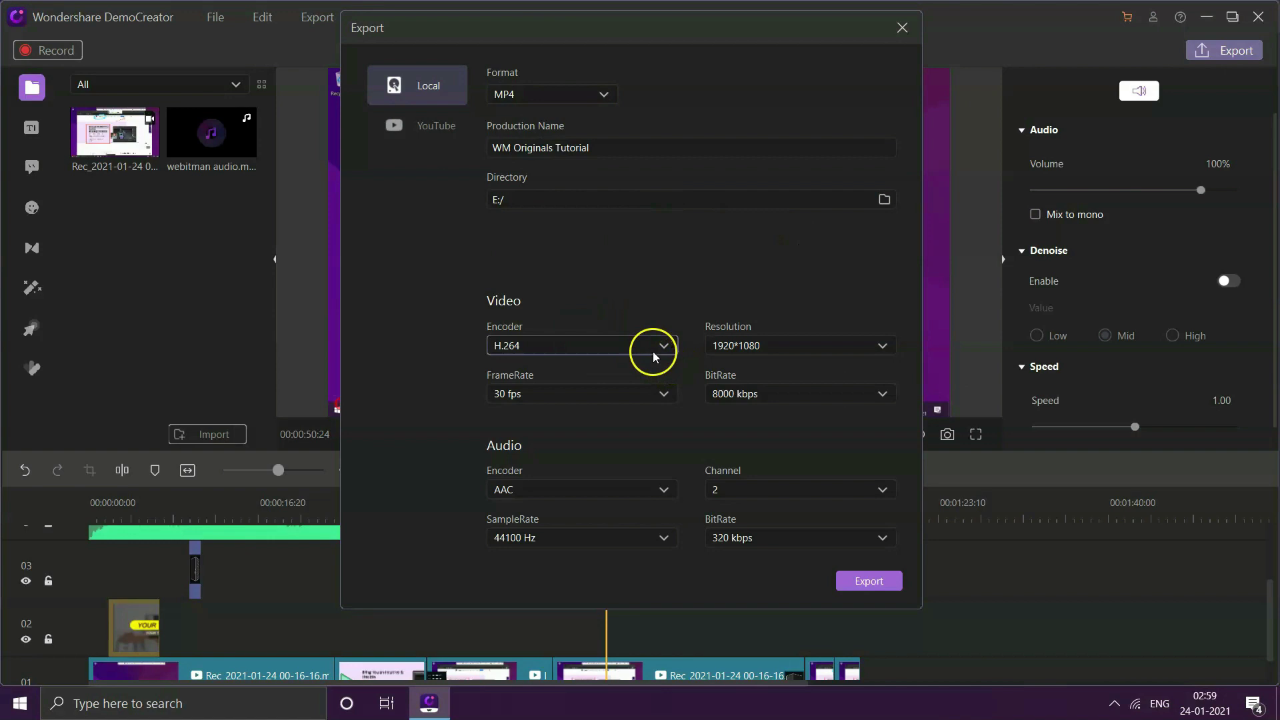
{"action": "left_click", "coordinate": [838, 346]}
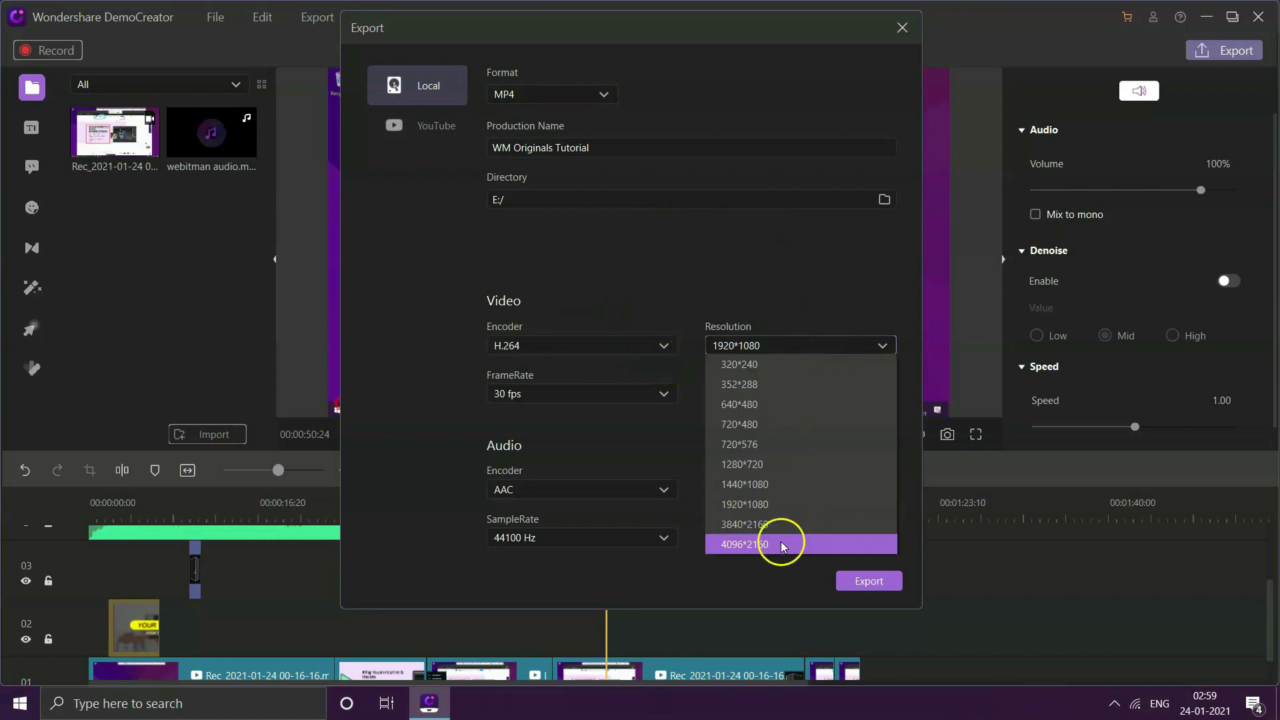
{"action": "left_click", "coordinate": [799, 364]}
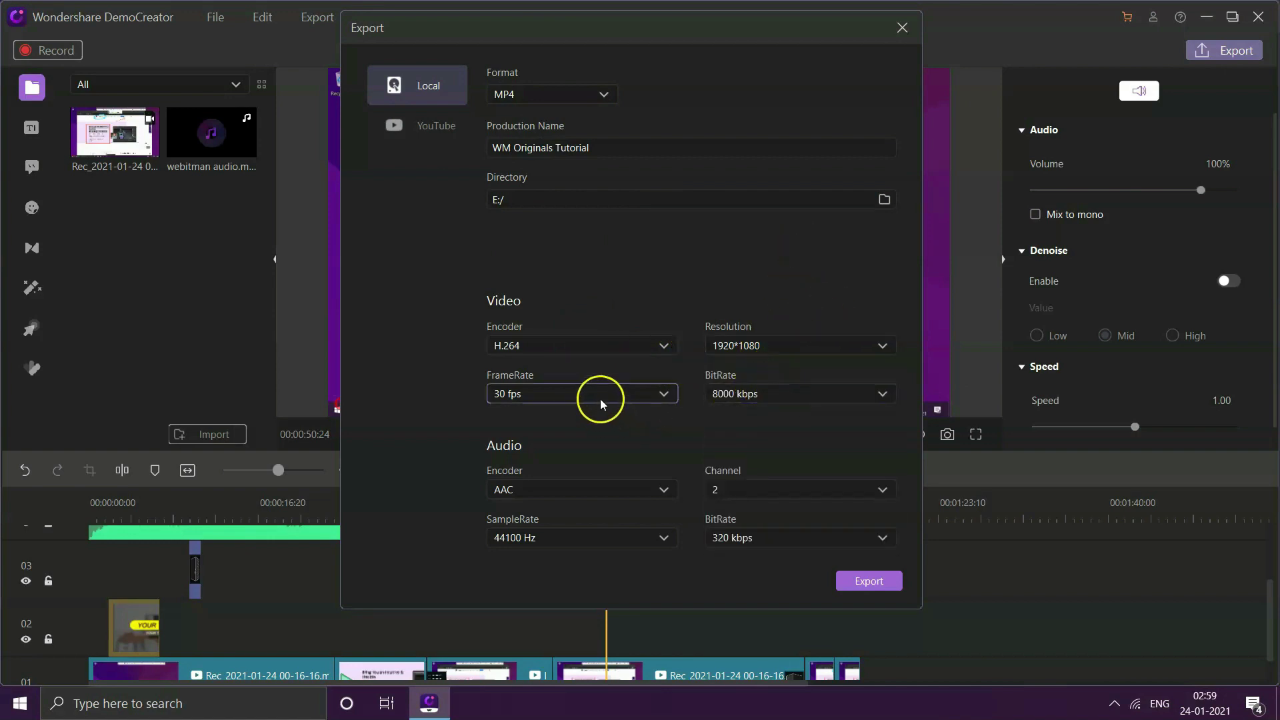
{"action": "left_click", "coordinate": [753, 541]}
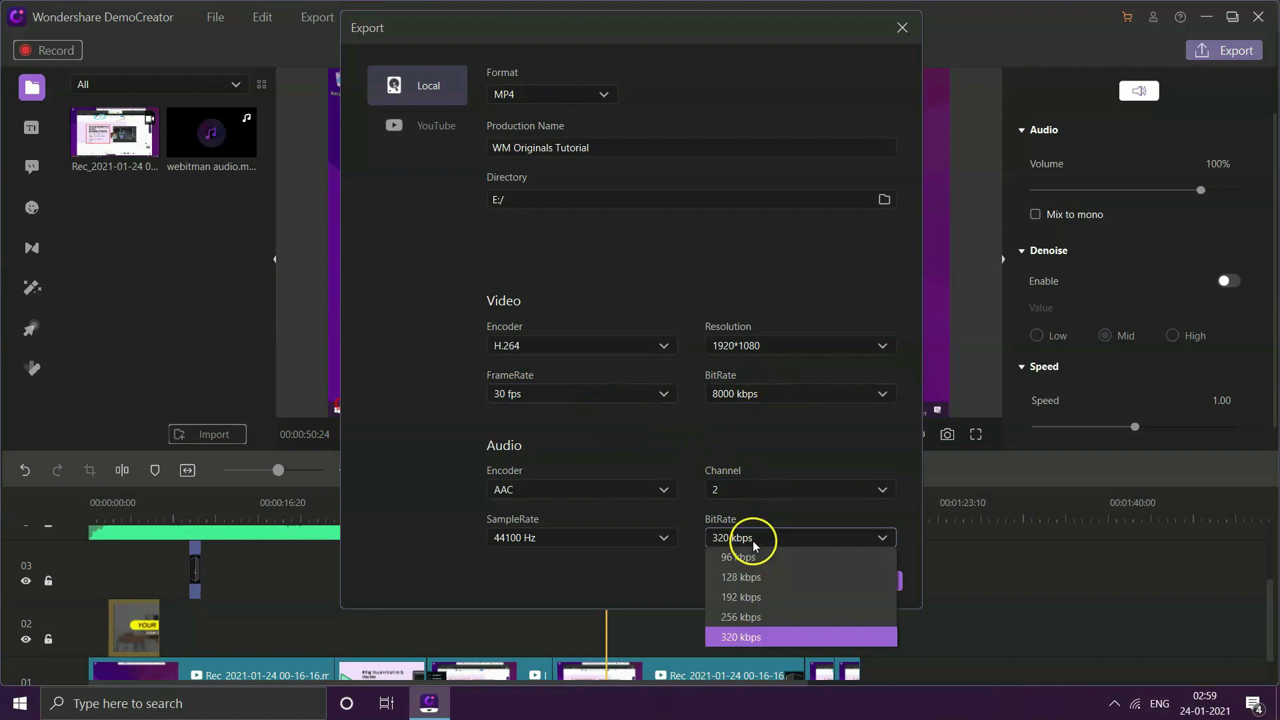
{"action": "left_click", "coordinate": [745, 638]}
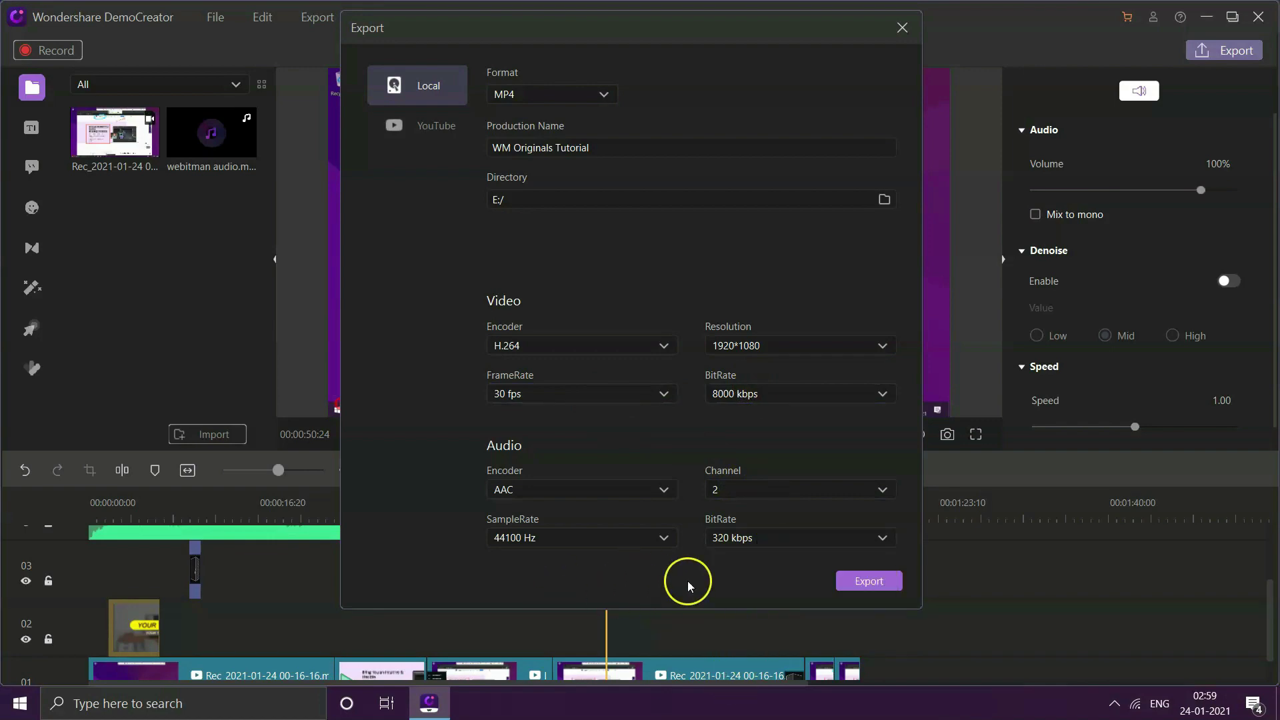
{"action": "left_click", "coordinate": [869, 583]}
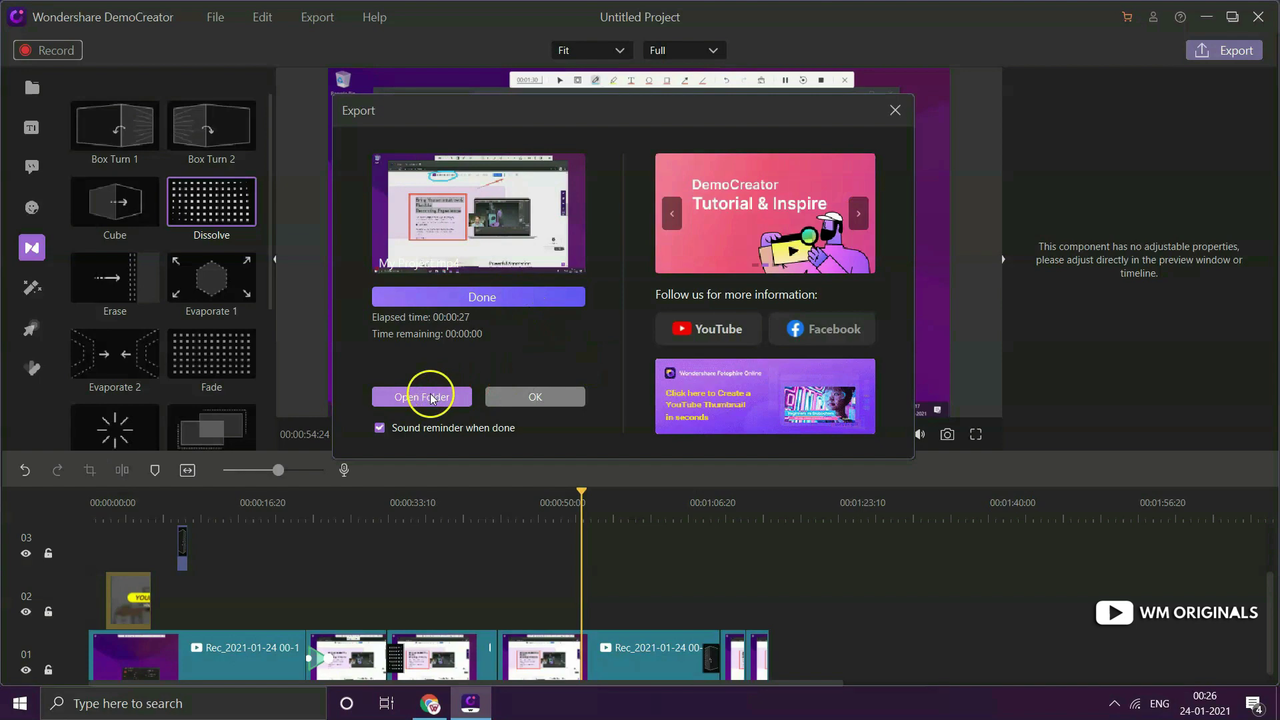
Play the exported WM Originals Tutorial.mp4 from its folder in Movies & TV, then close the player.
{"action": "left_click", "coordinate": [429, 396]}
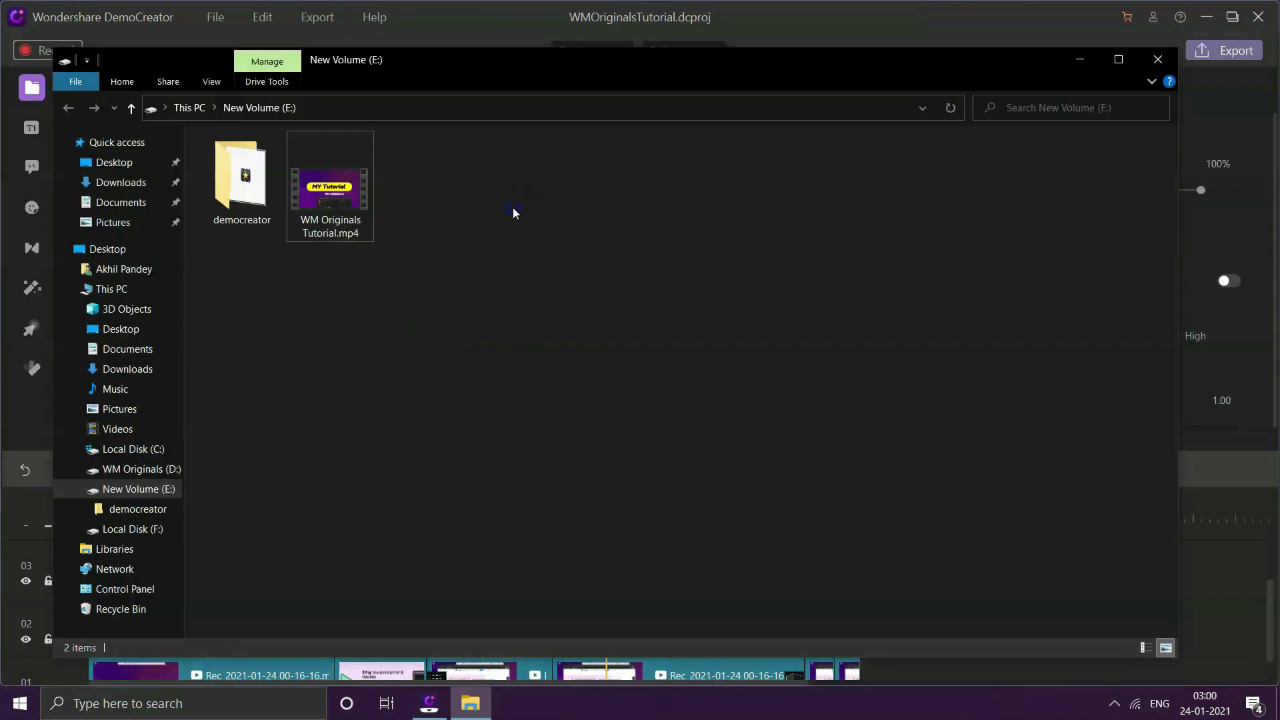
{"action": "double_click", "coordinate": [330, 195]}
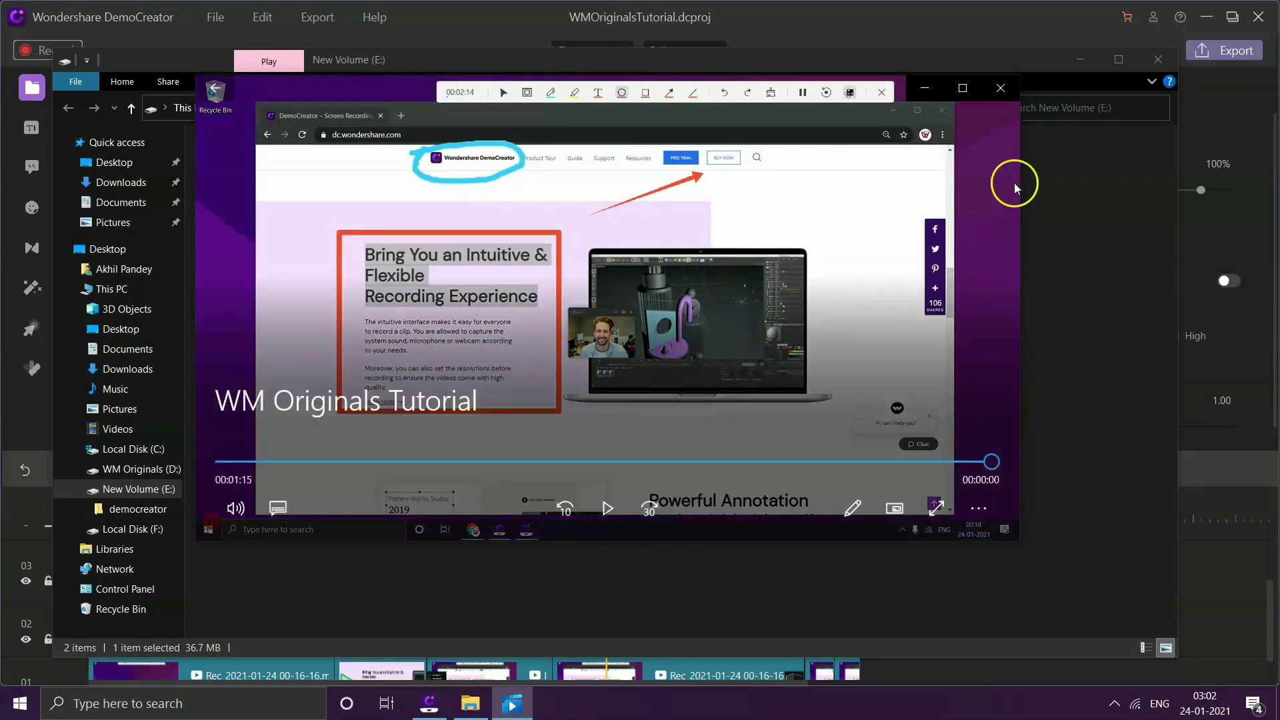
{"action": "left_click", "coordinate": [996, 89]}
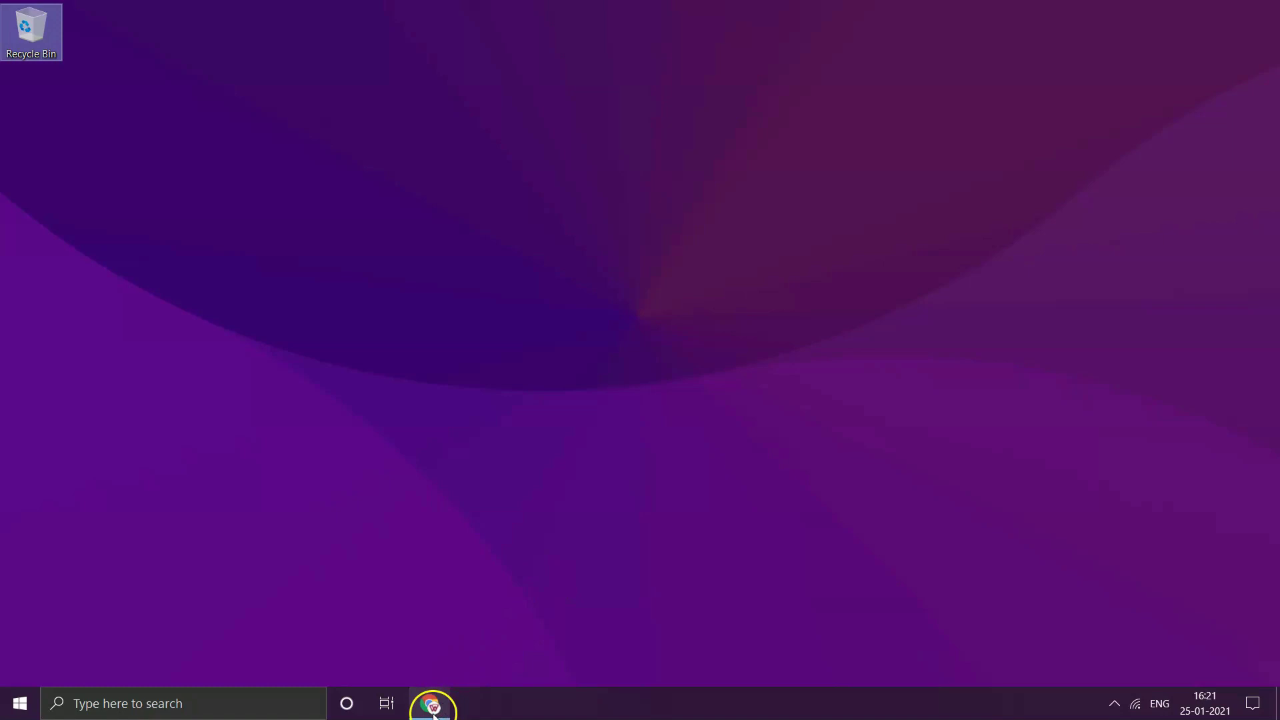
View DemoCreator's pricing plans for Windows and then the Mac version, then minimize Chrome.
{"action": "left_click", "coordinate": [433, 706]}
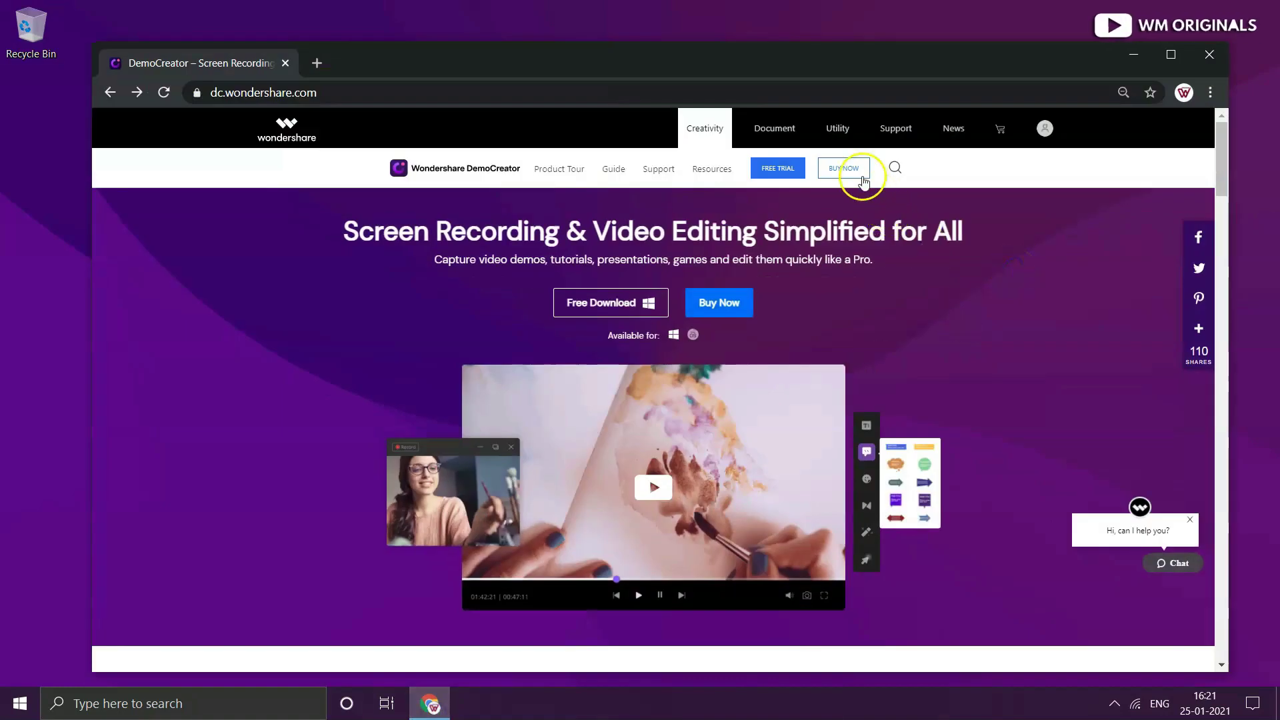
{"action": "left_click", "coordinate": [854, 170]}
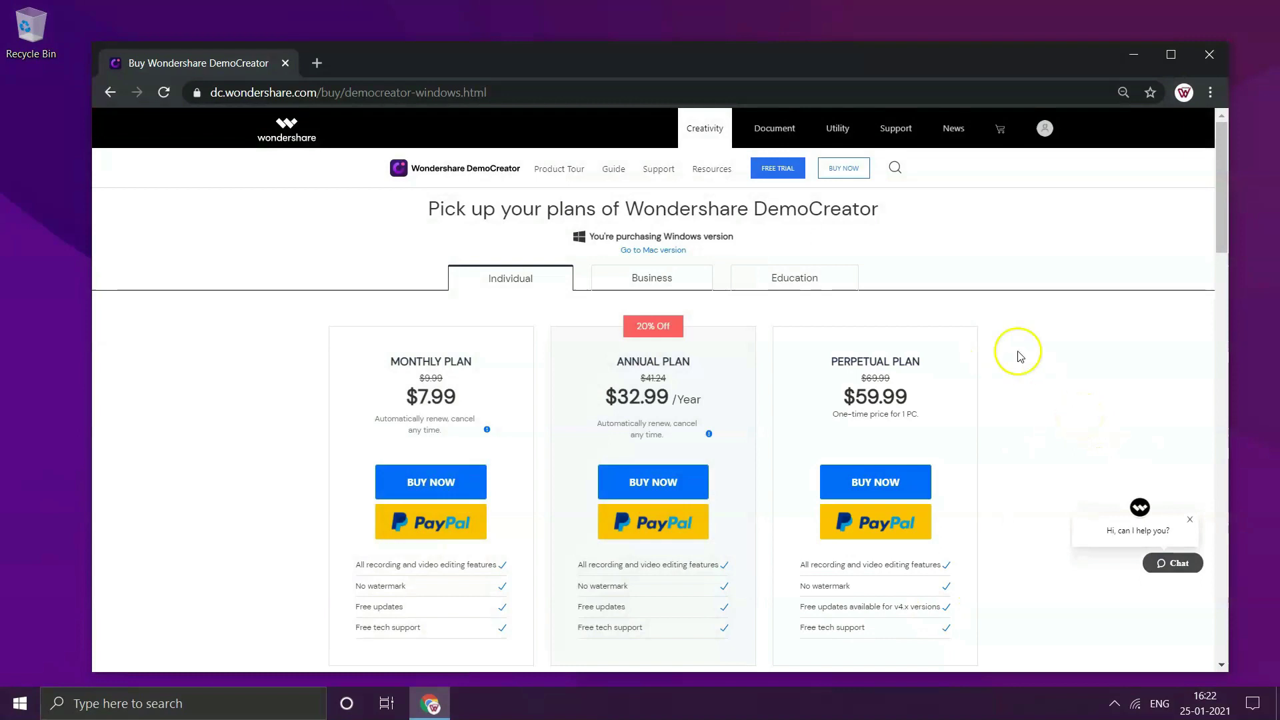
{"action": "left_click", "coordinate": [653, 250]}
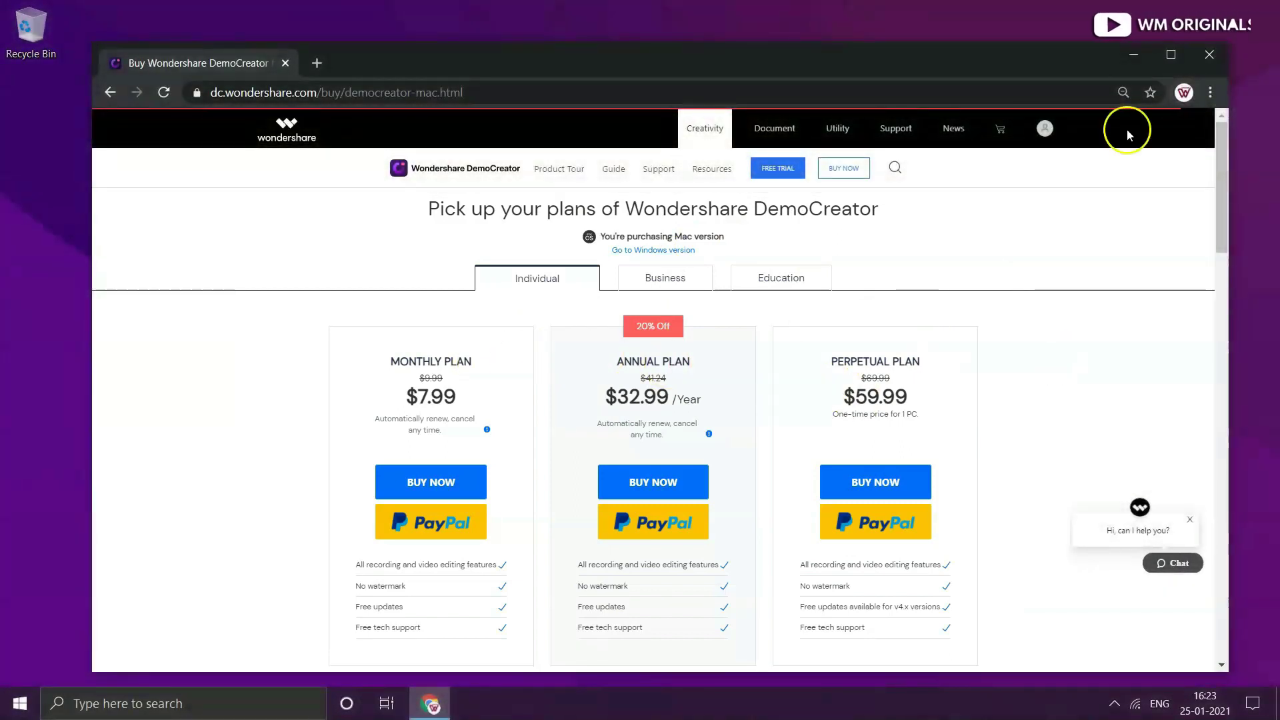
{"action": "left_click", "coordinate": [1133, 54]}
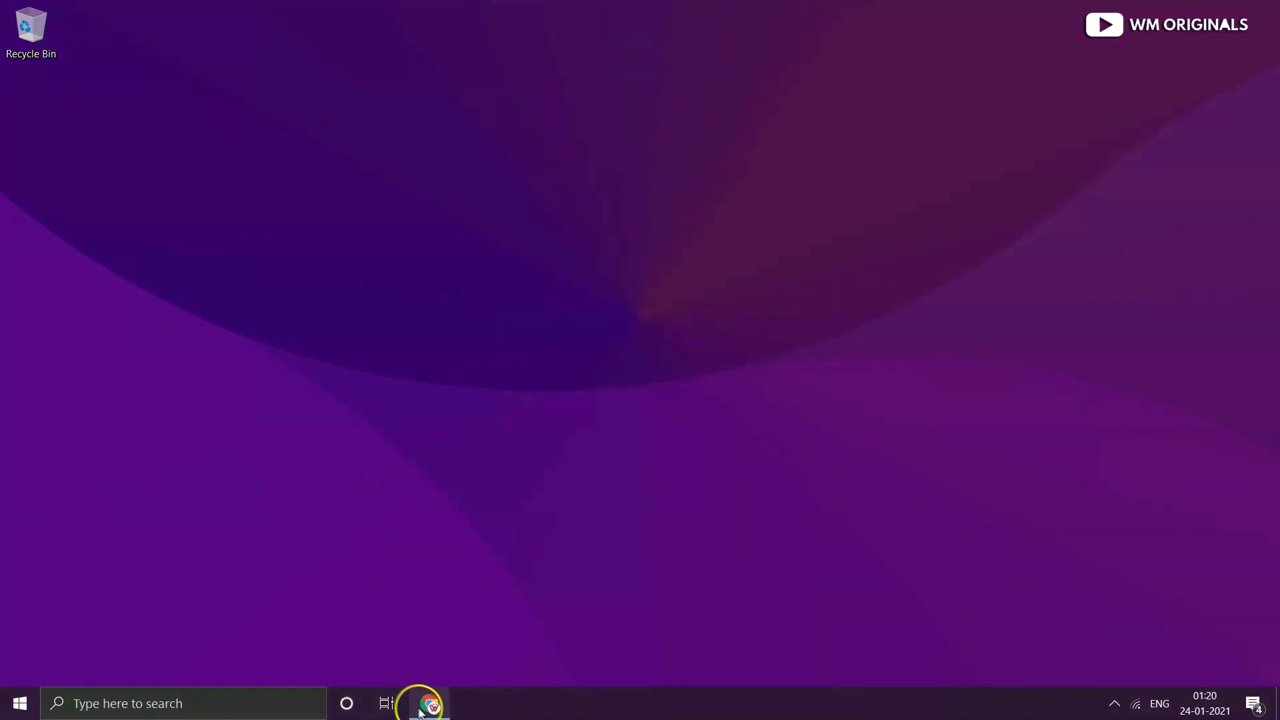
Bring back Chrome to show the Camtasia 2020 individual pricing, then close the browser.
{"action": "left_click", "coordinate": [430, 705]}
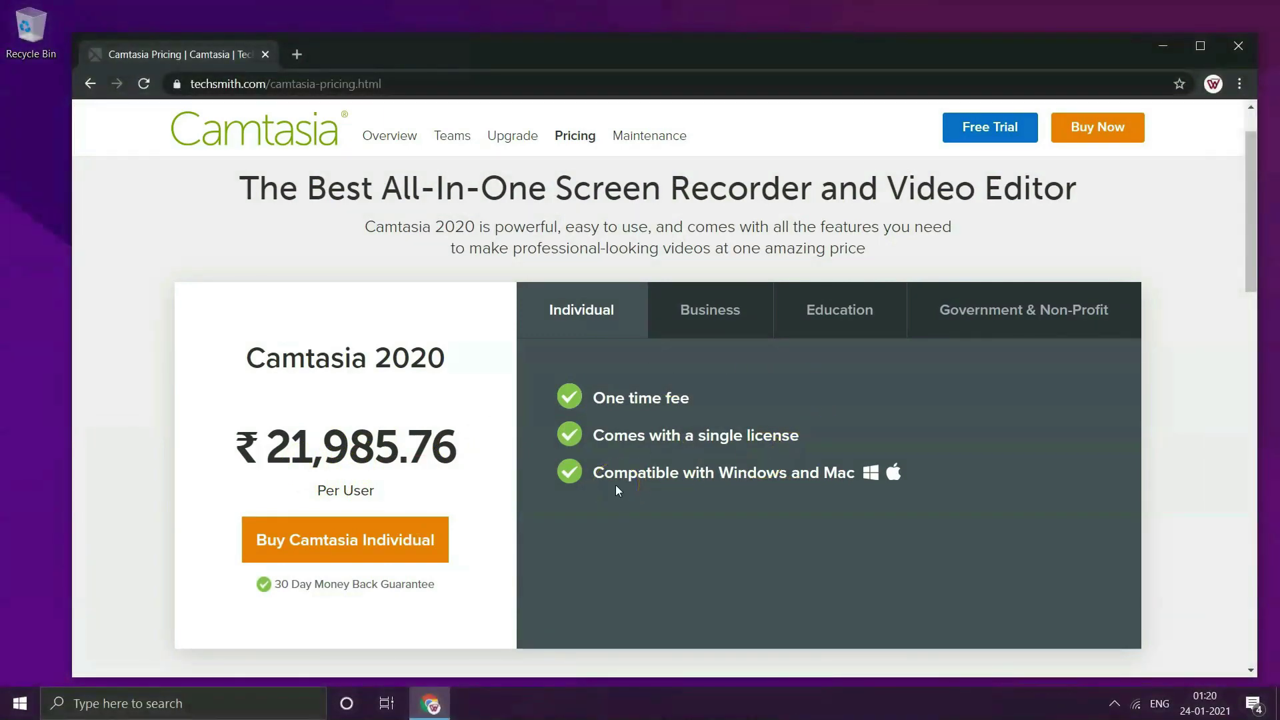
{"action": "left_click", "coordinate": [1238, 49]}
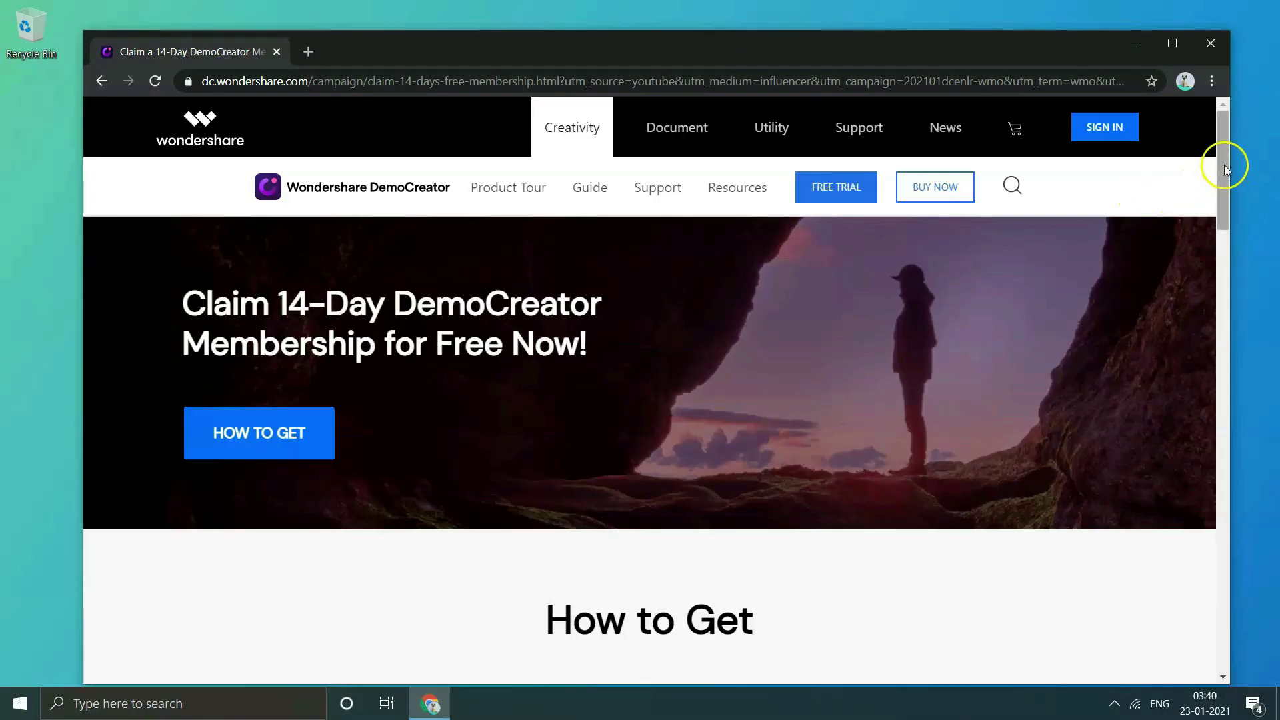
{"action": "left_click_drag", "start_coordinate": [1225, 165], "coordinate": [1235, 262]}
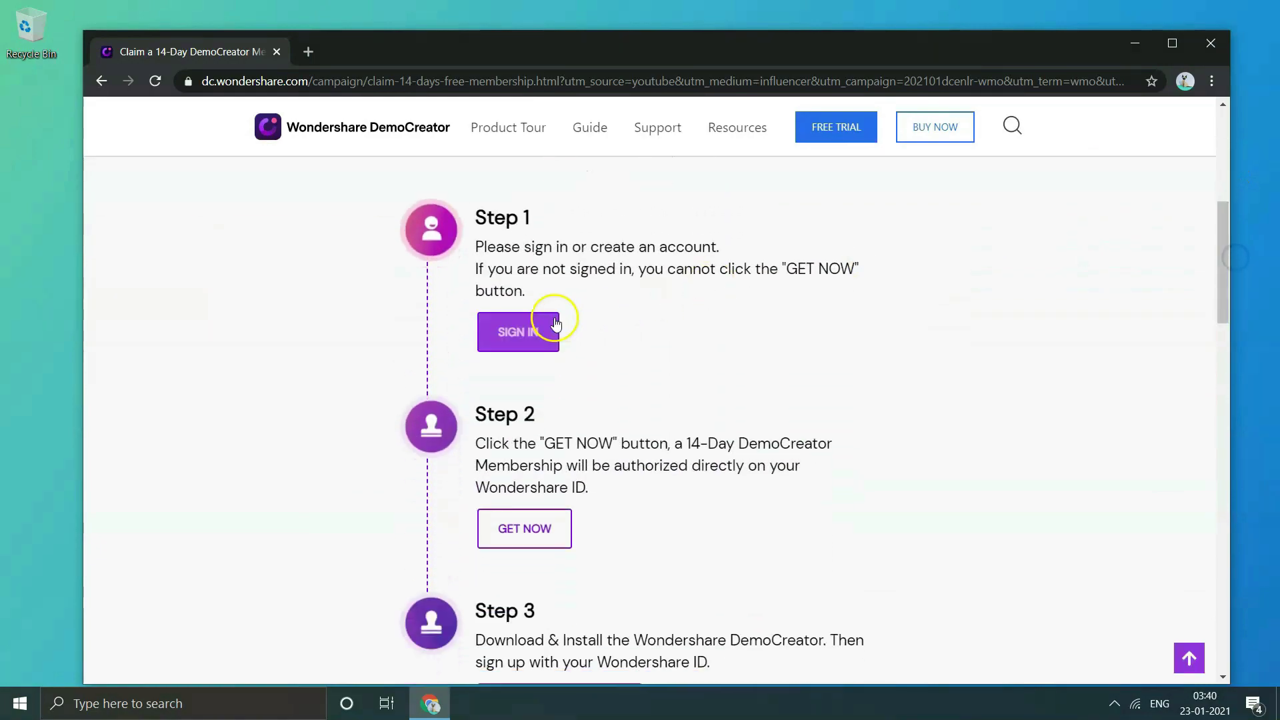
Start creating a new Wondershare ID from the claim page, entering the email and moving to the password.
{"action": "left_click", "coordinate": [518, 331]}
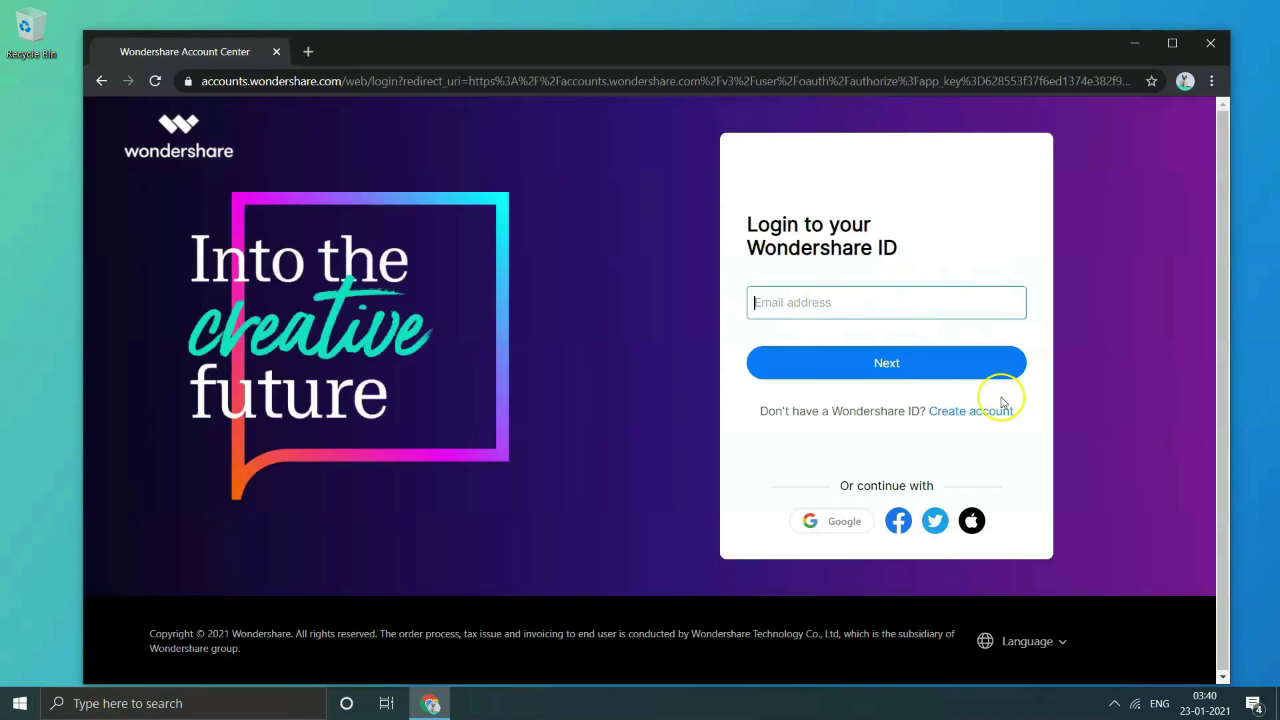
{"action": "left_click", "coordinate": [980, 413]}
{"action": "left_click", "coordinate": [832, 237]}
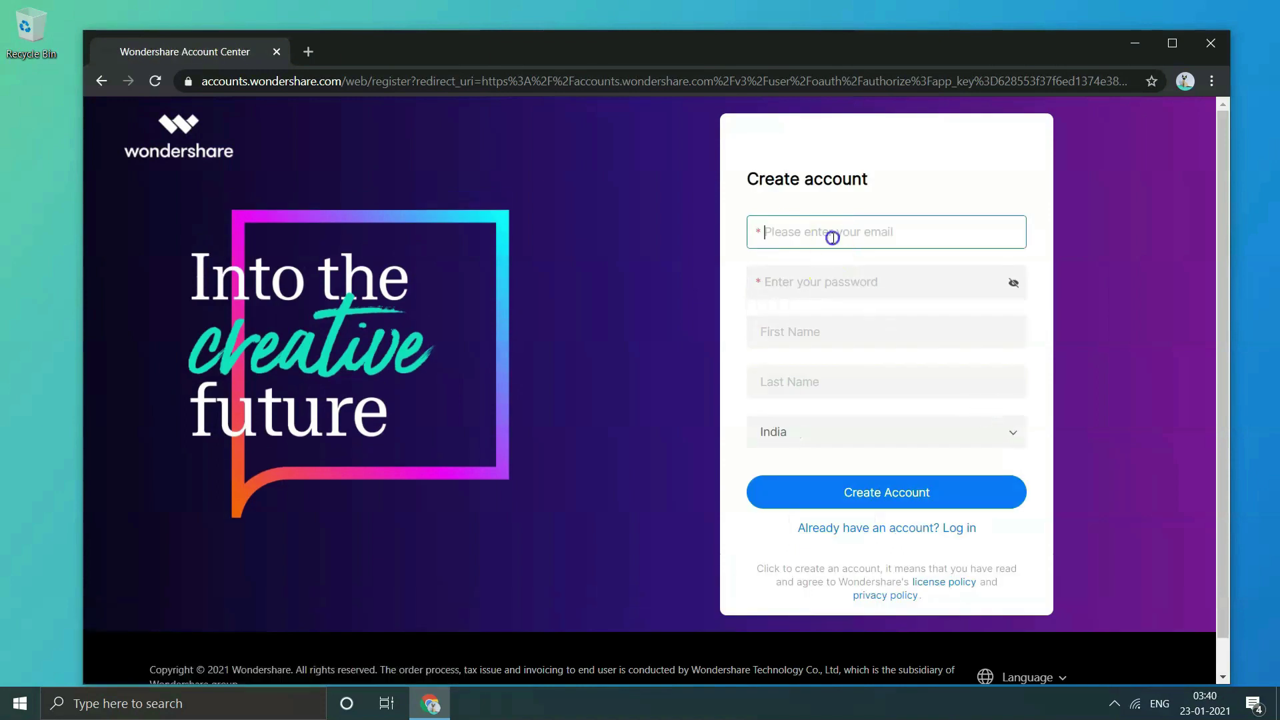
{"action": "key", "text": "Tab"}
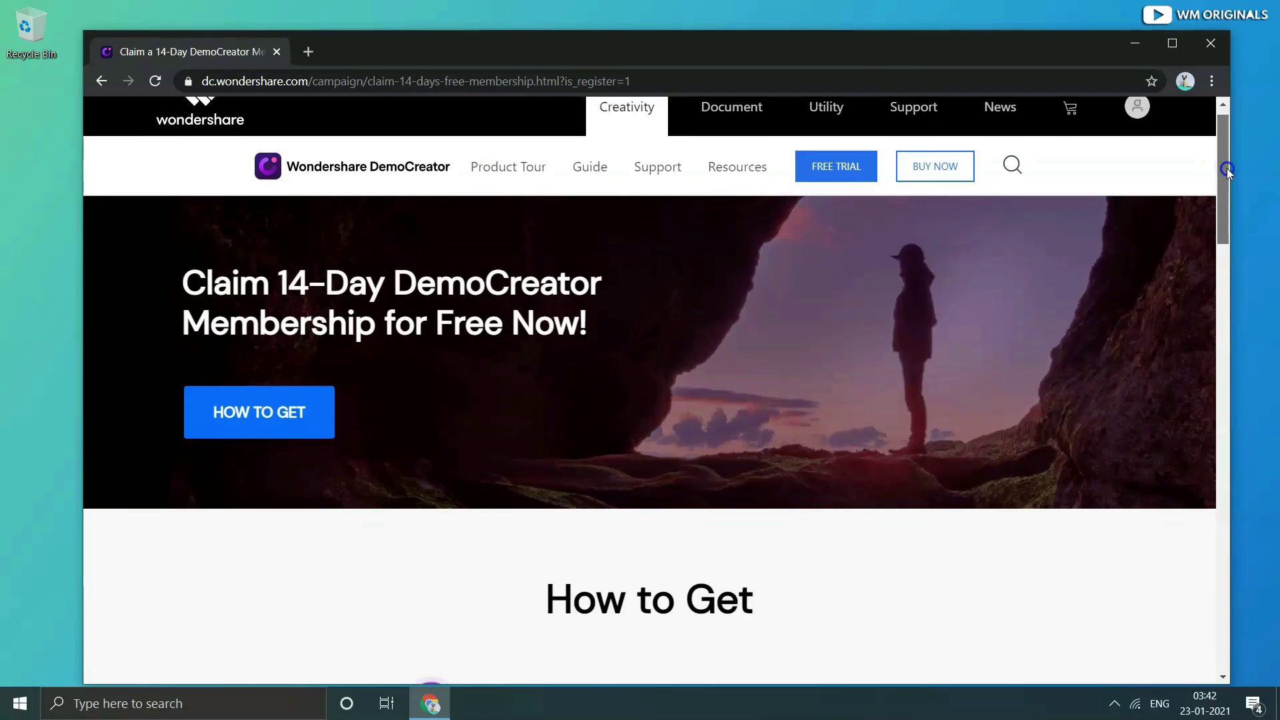
{"action": "left_click_drag", "start_coordinate": [1228, 168], "coordinate": [1238, 247]}
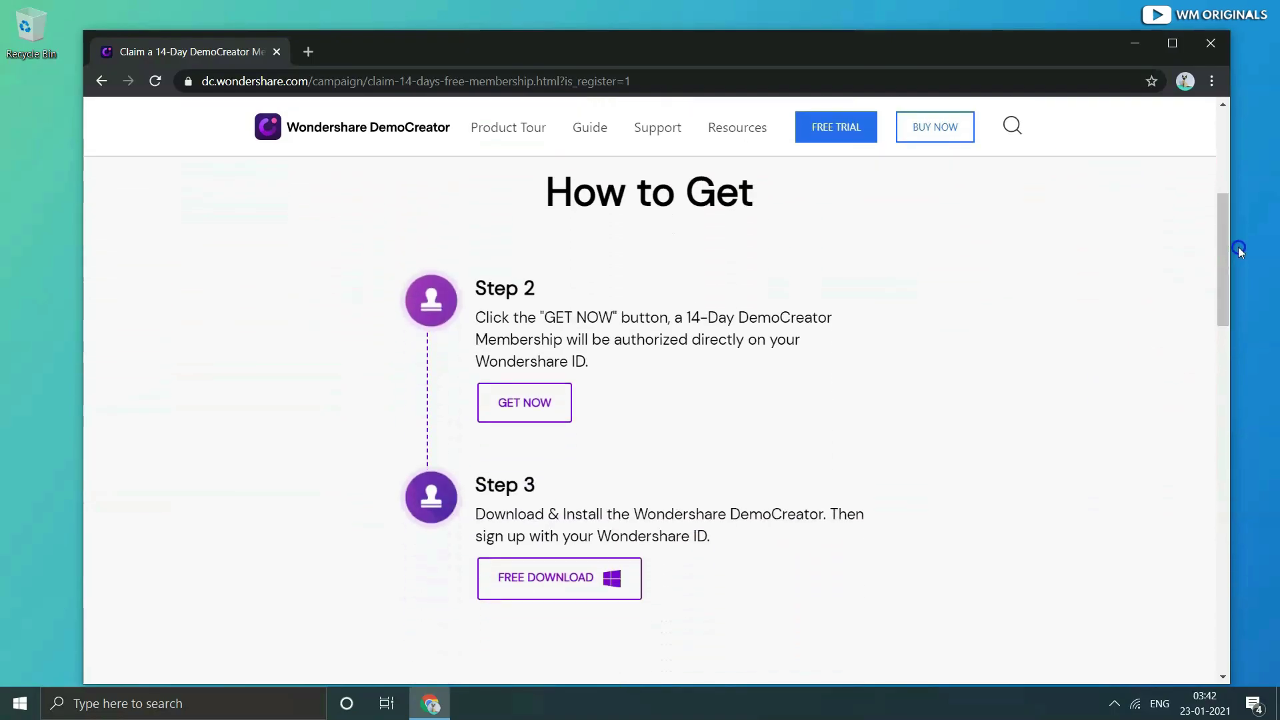
Claim the free 14-day DemoCreator membership and open the Windows download page.
{"action": "left_click", "coordinate": [515, 404]}
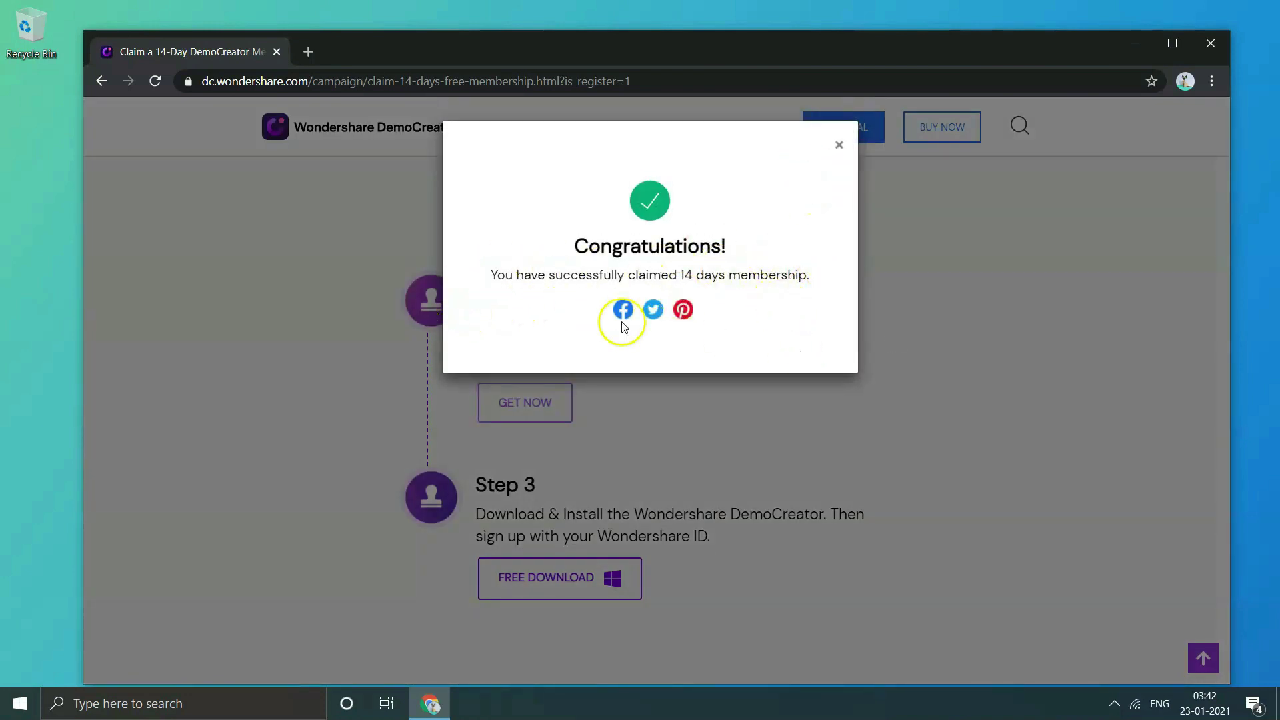
{"action": "left_click", "coordinate": [839, 149]}
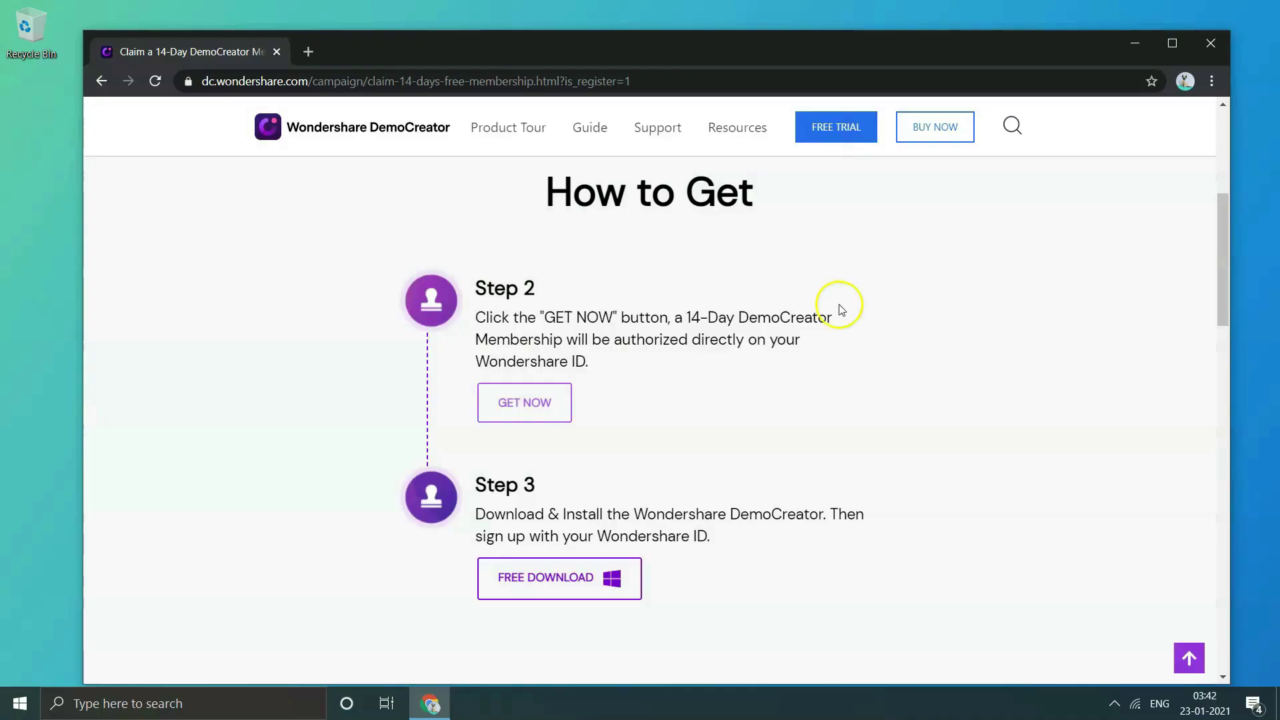
{"action": "left_click", "coordinate": [559, 578]}
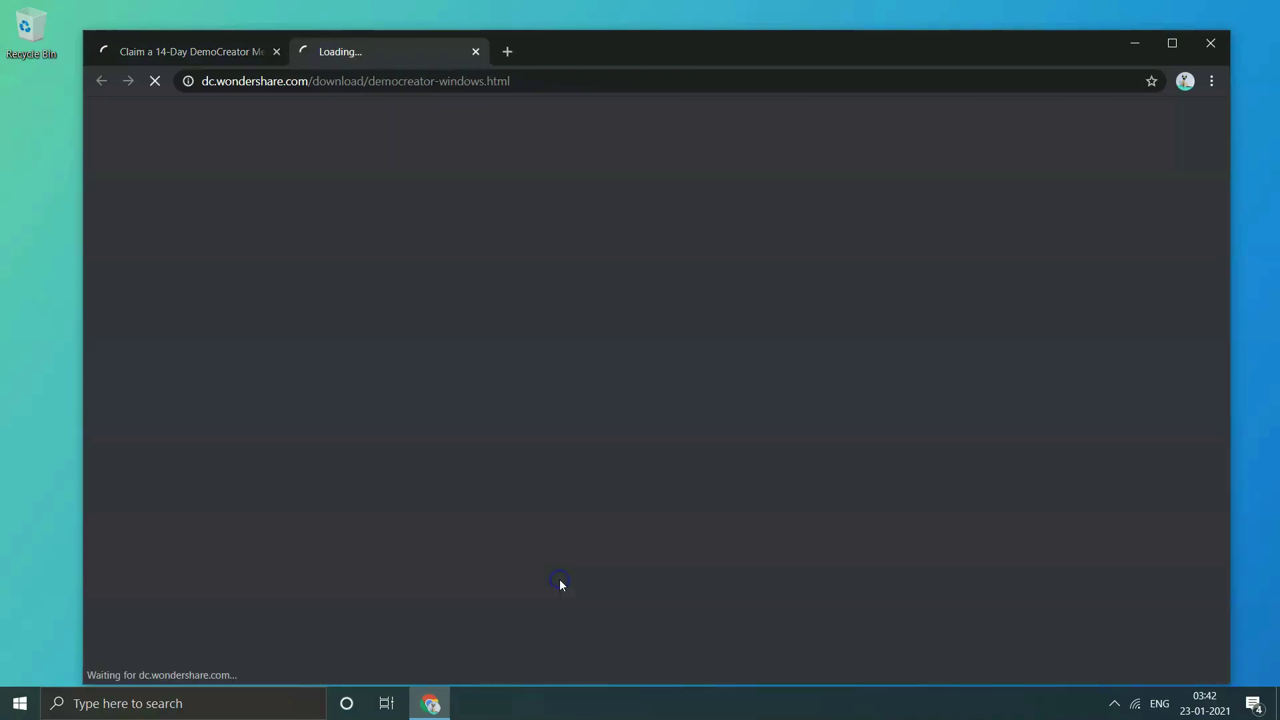